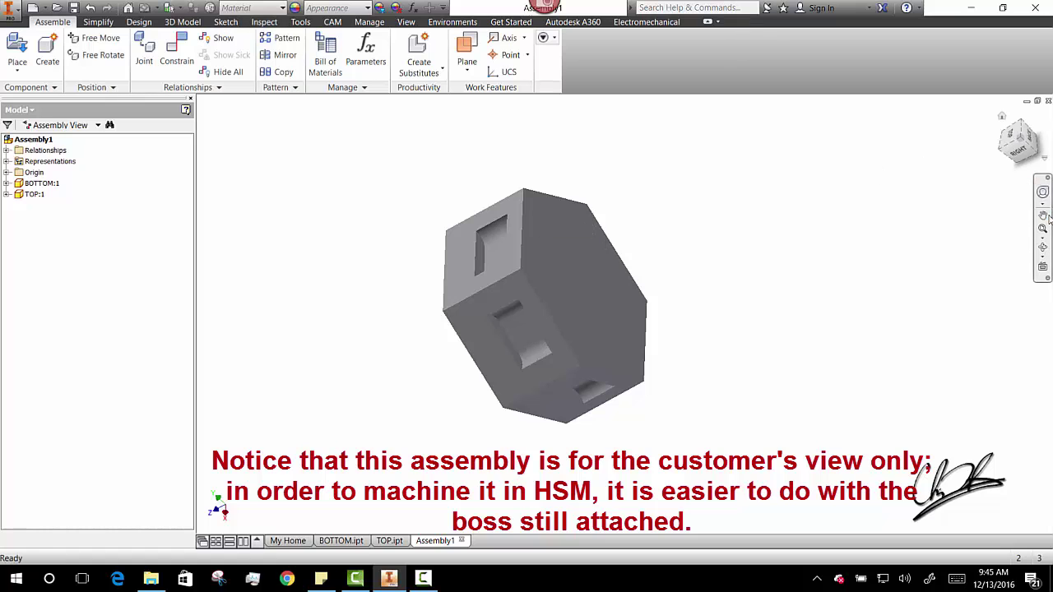
Orbit the hexagonal box assembly to a new orientation, then bring up the application menu
click(1042, 246)
drag(517, 303, 551, 134)
key(Escape)
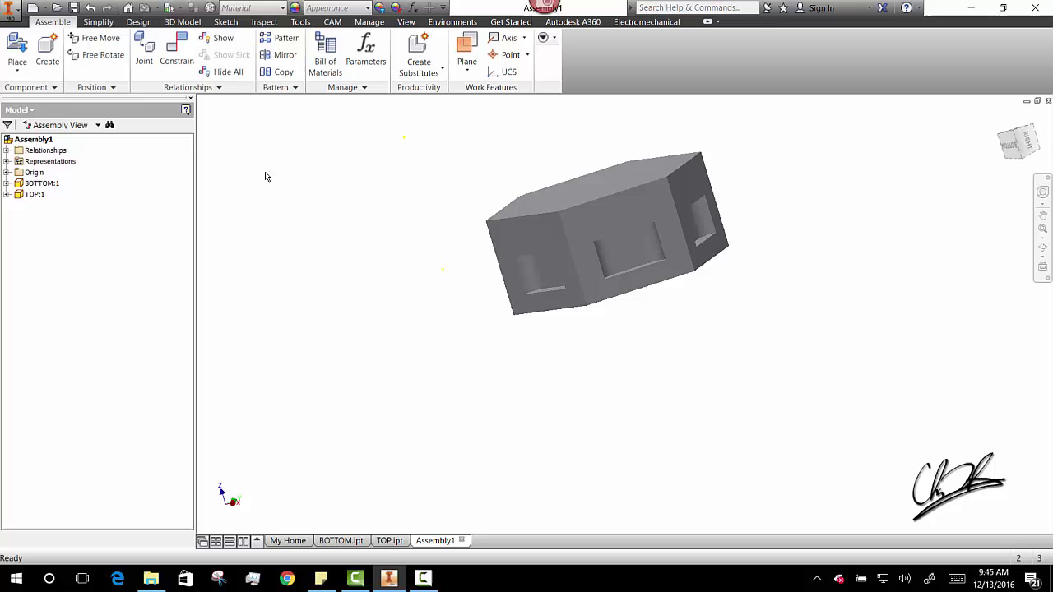
click(10, 10)
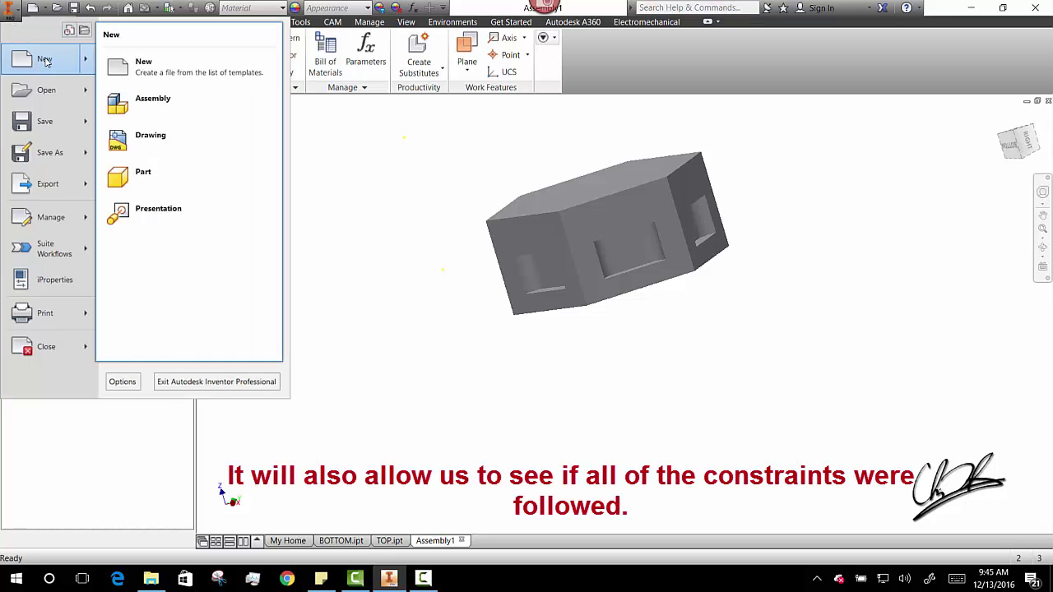
Create a drawing from Caz IED A Template.idw, skipping the missing logo and leaving prompted texts empty
click(45, 62)
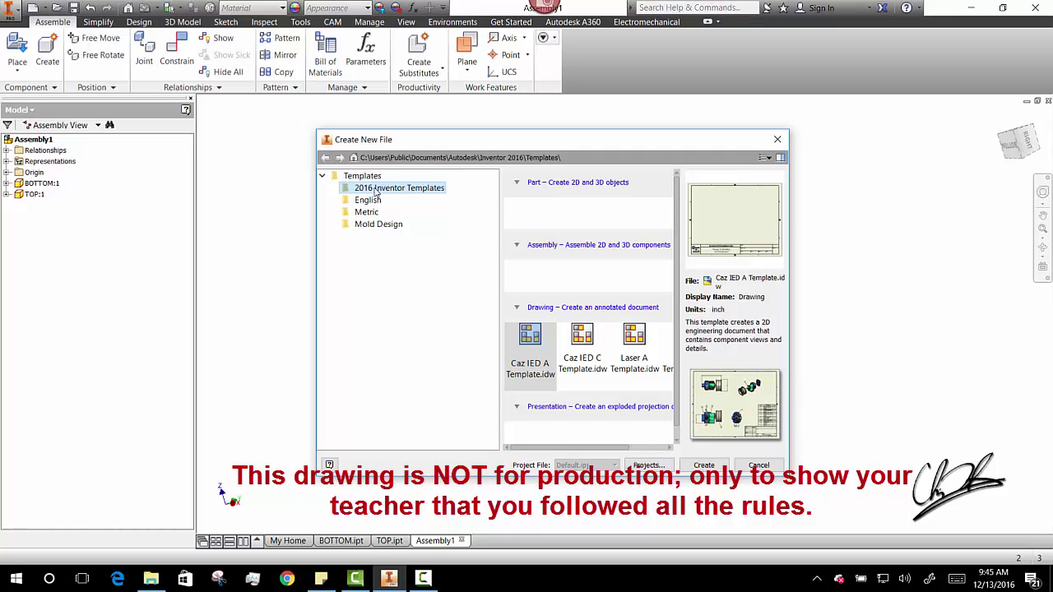
key(Tab)
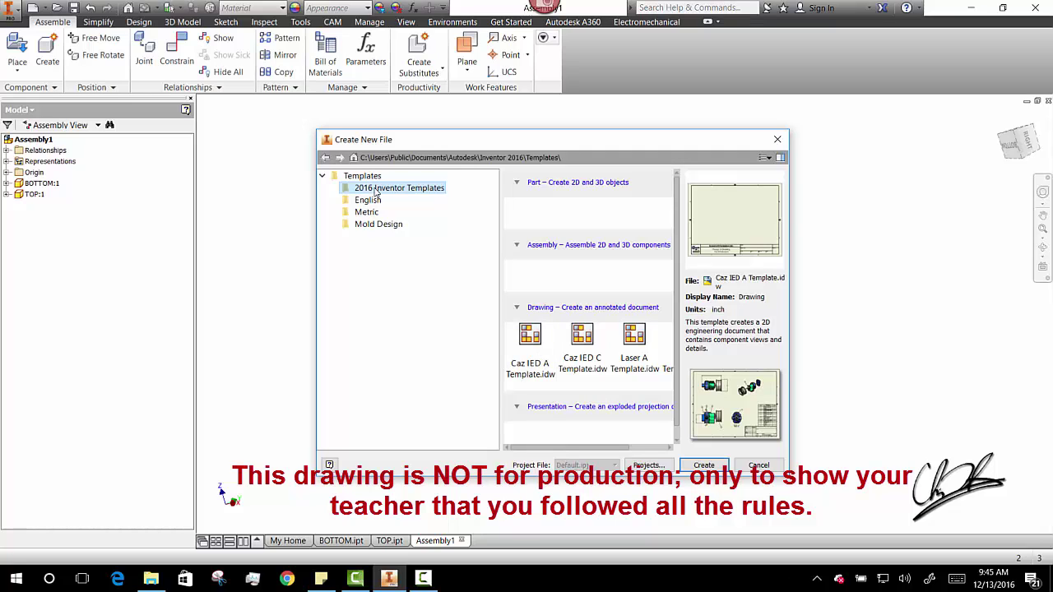
click(544, 353)
double_click(544, 354)
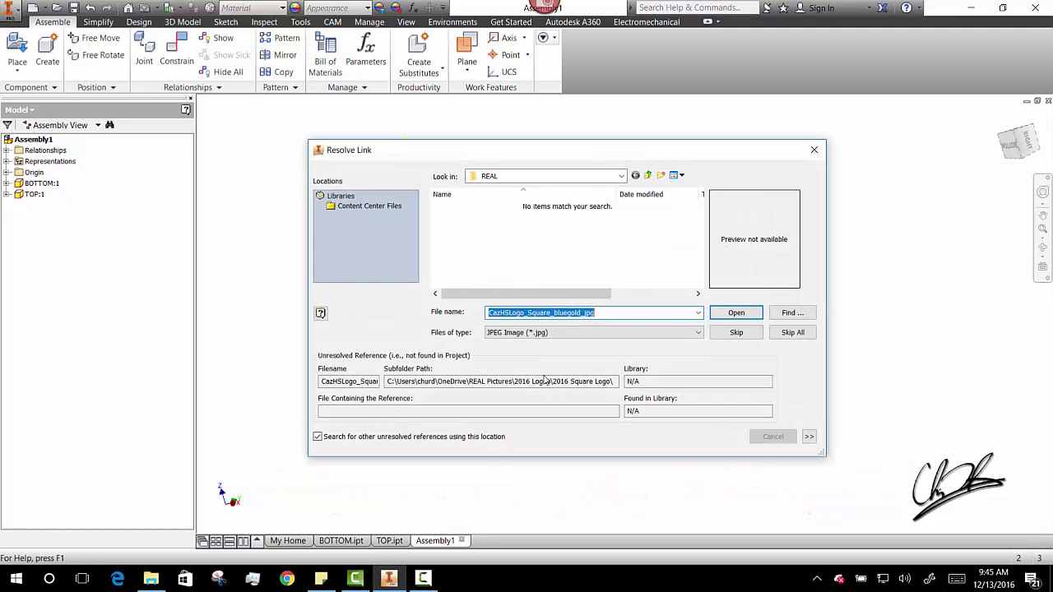
click(736, 332)
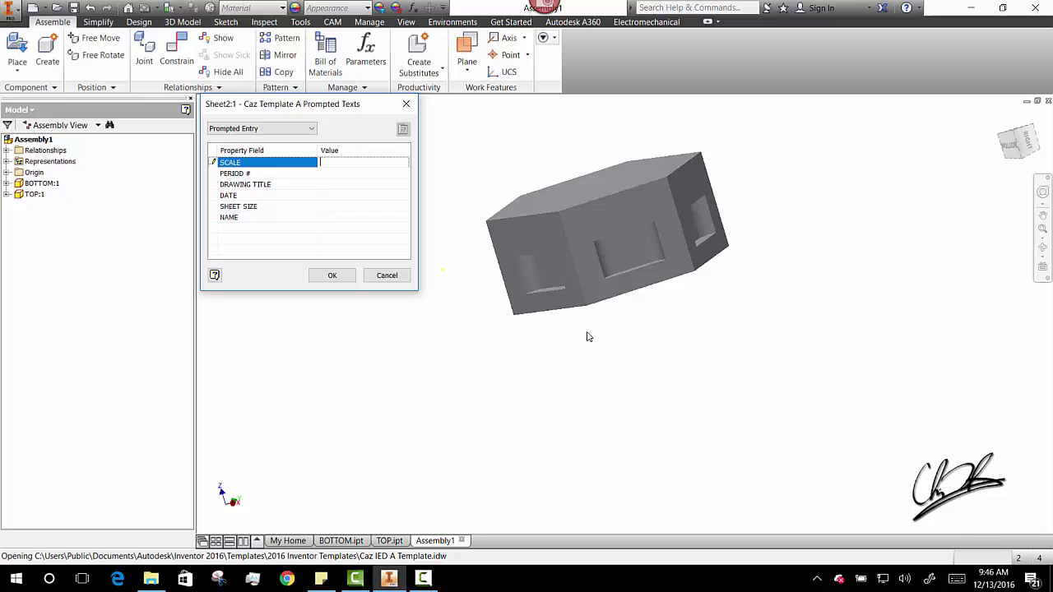
click(333, 275)
Accept the style conflict and place a base view of the assembly at 1.5 : 1 scale
click(488, 350)
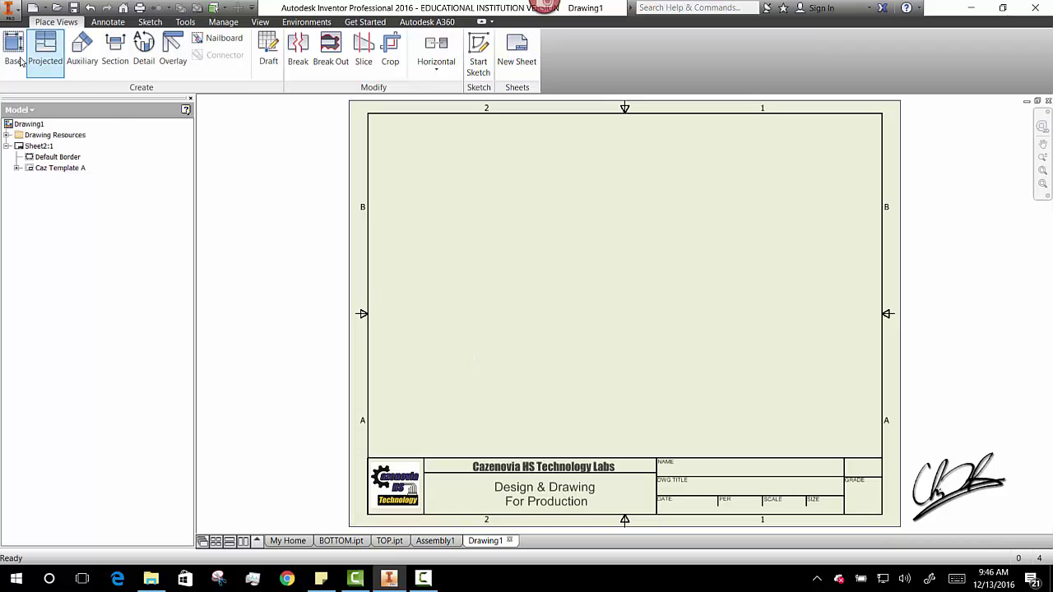
click(19, 59)
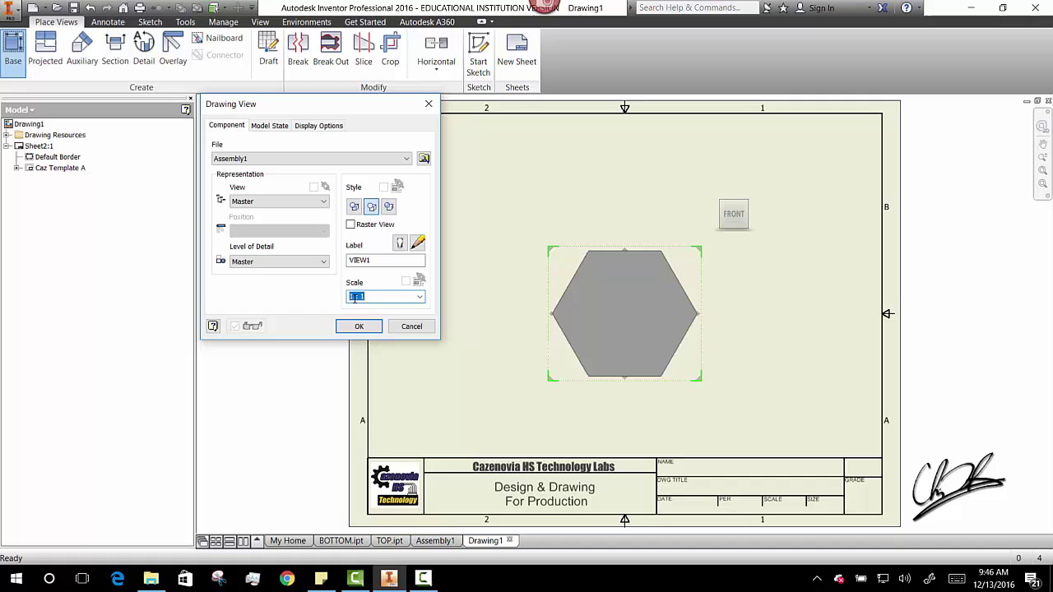
click(356, 297)
text(.4)
text(.5)
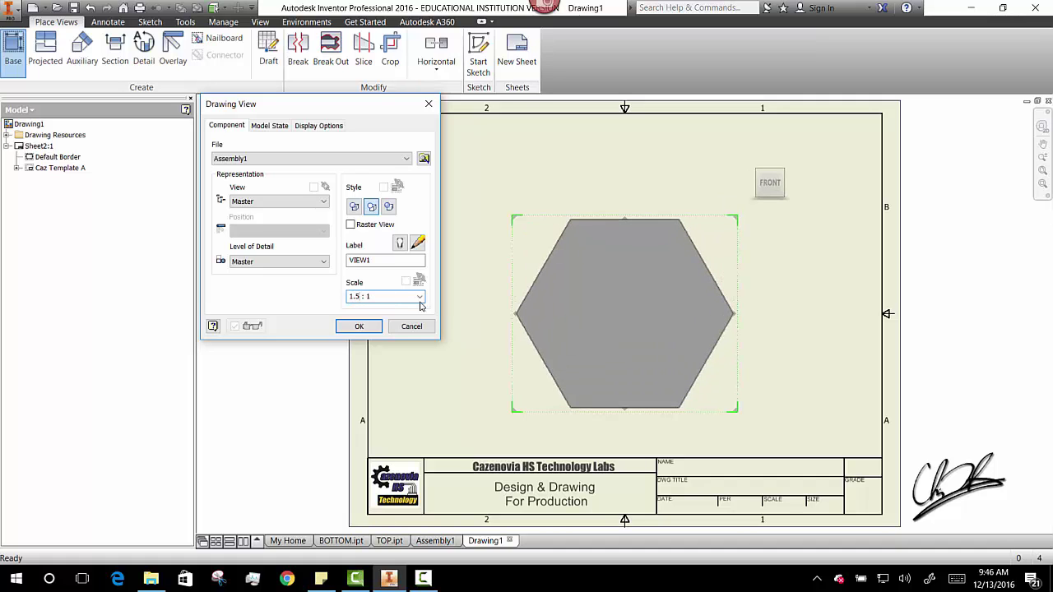
click(359, 327)
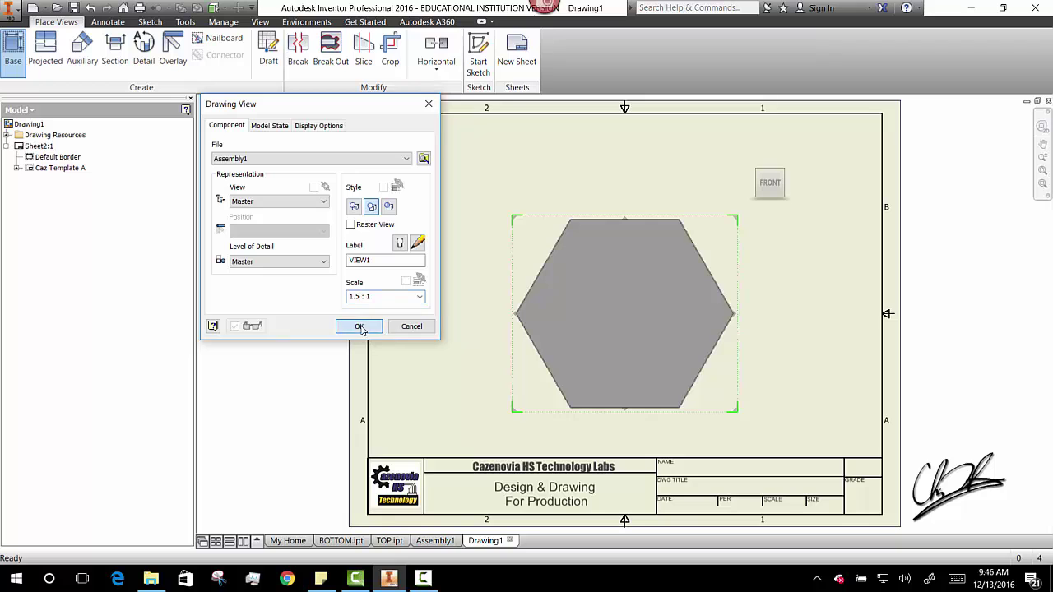
Save Assembly1.iam together with its part files
click(574, 326)
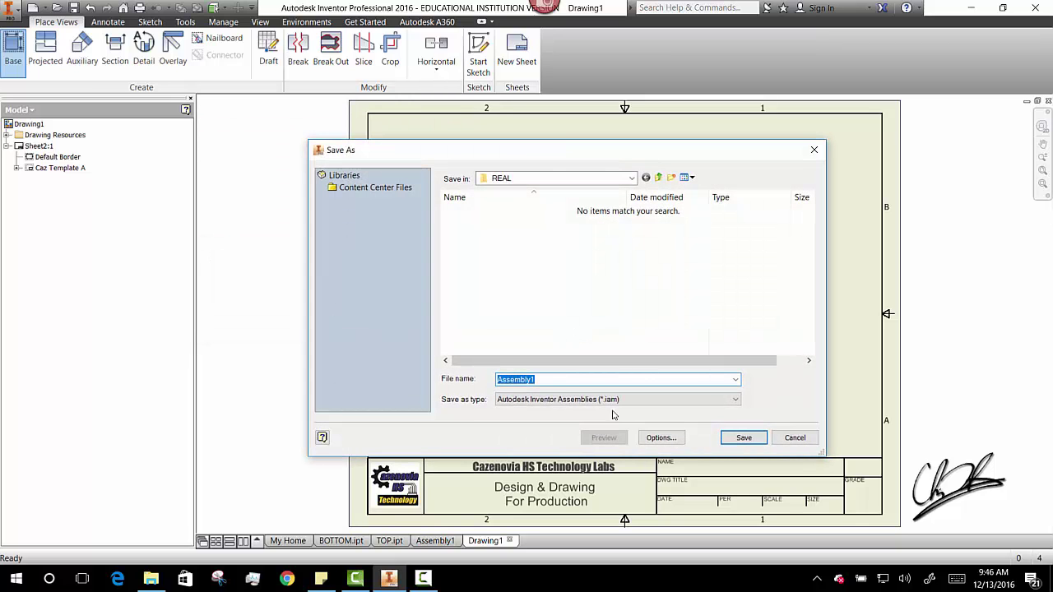
click(741, 437)
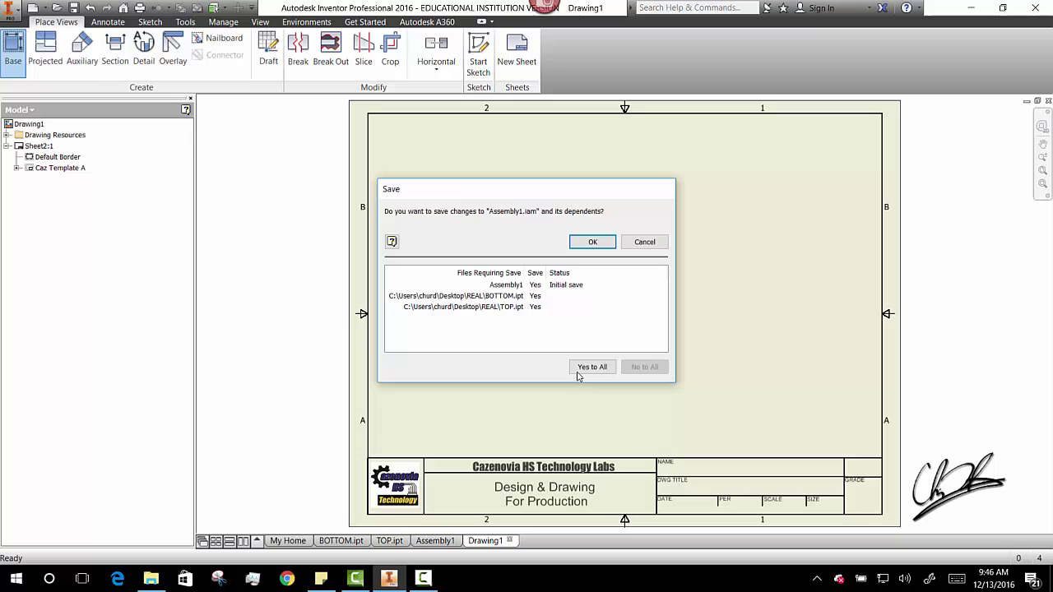
click(593, 242)
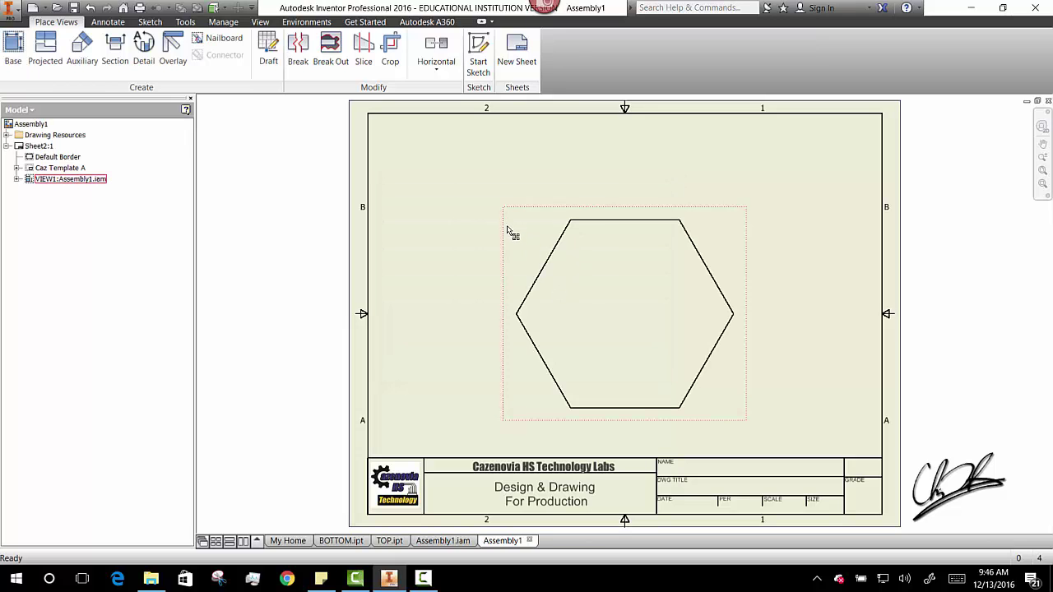
Move the base view to the upper left and set its style to Hidden Line
mouse_move(507, 230)
mouse_down()
mouse_move(414, 192)
mouse_move(393, 199)
mouse_up()
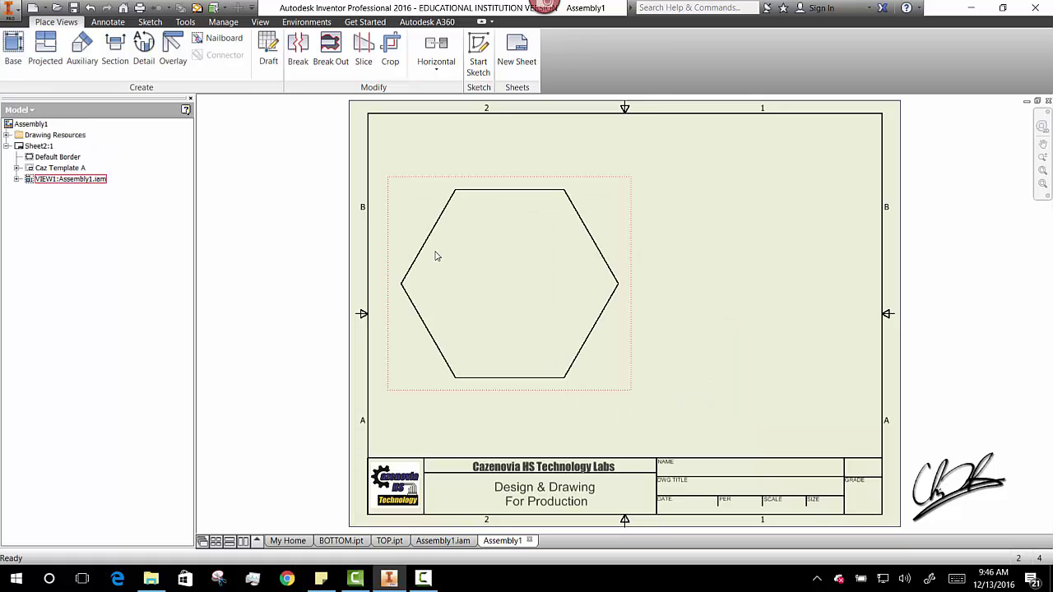
double_click(404, 188)
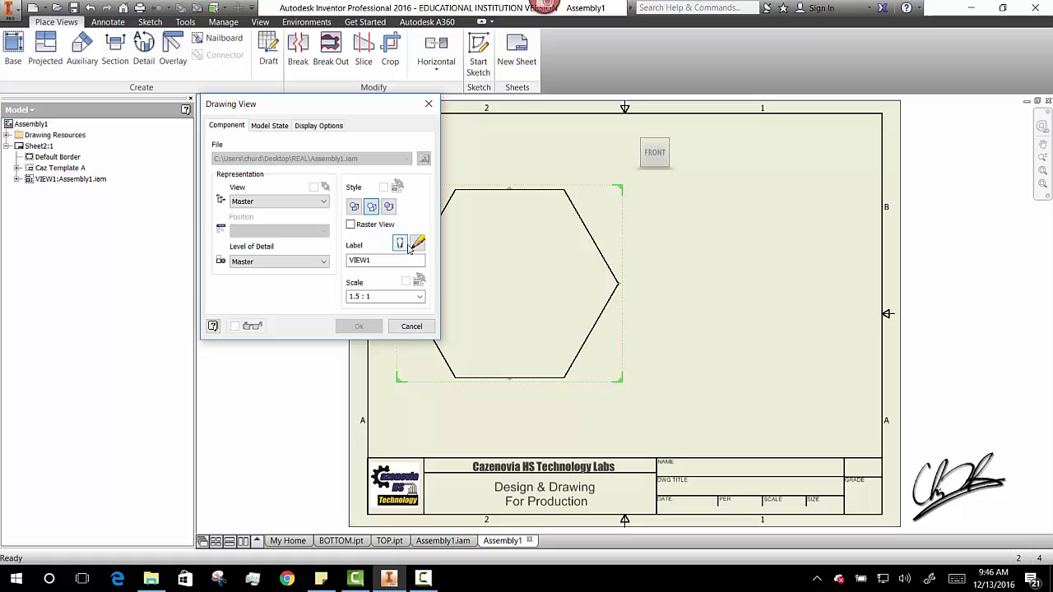
click(354, 207)
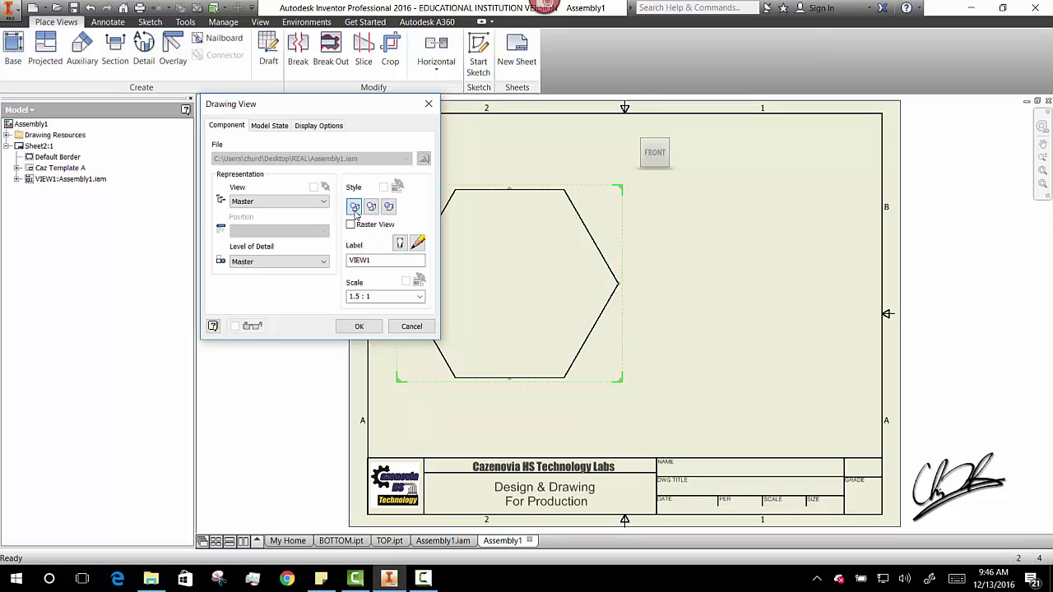
click(358, 327)
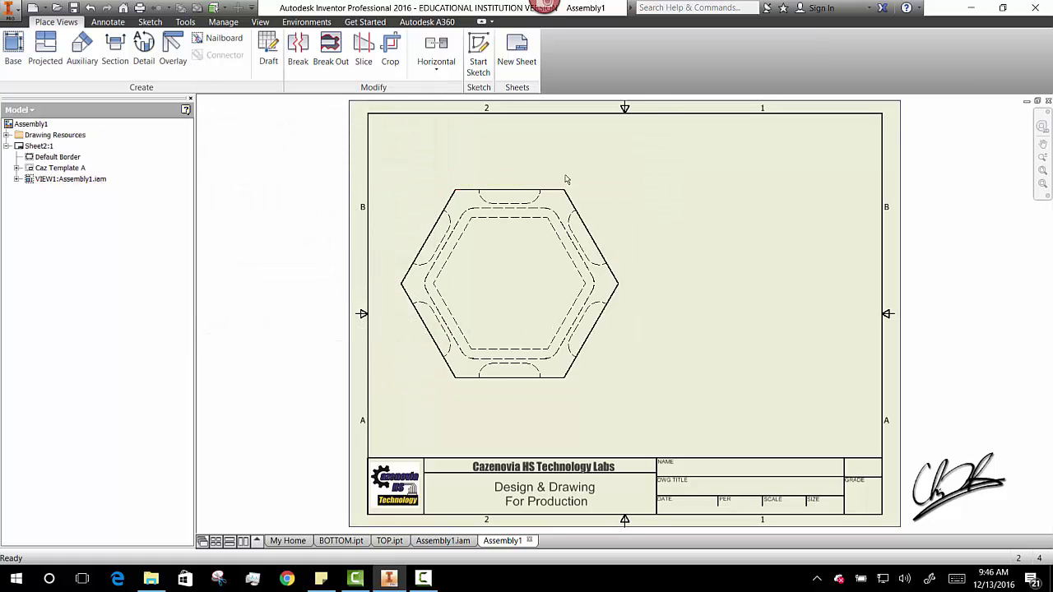
scroll(533, 202, down, 5)
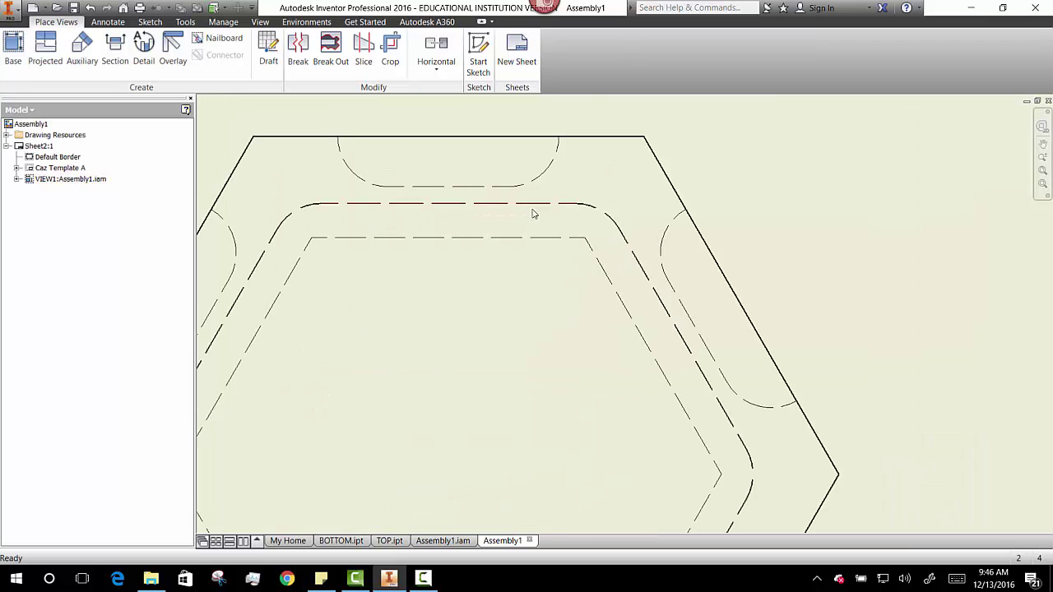
scroll(533, 212, down, 4)
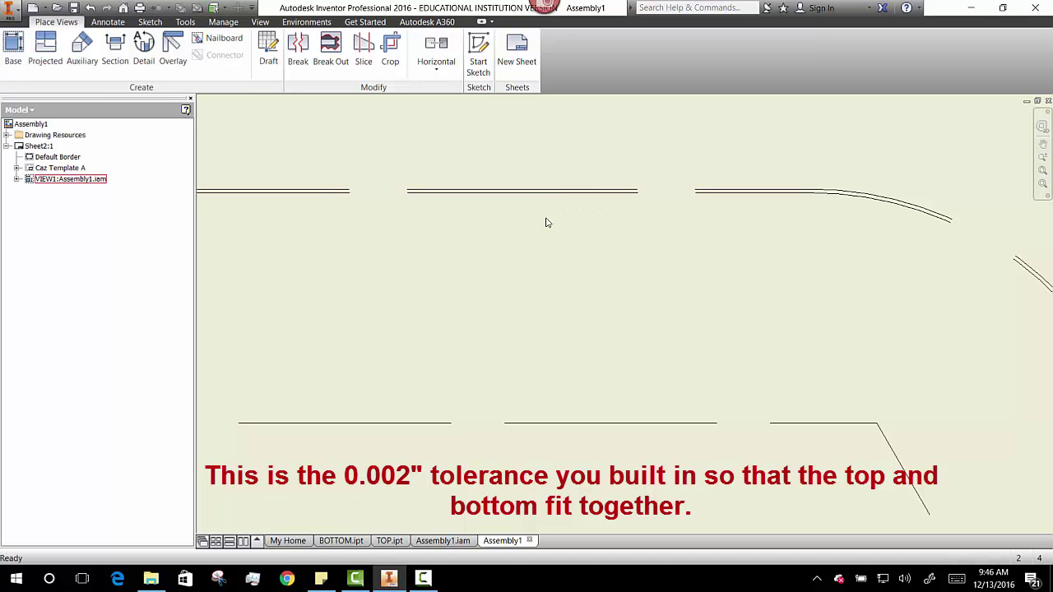
scroll(545, 222, up, 6)
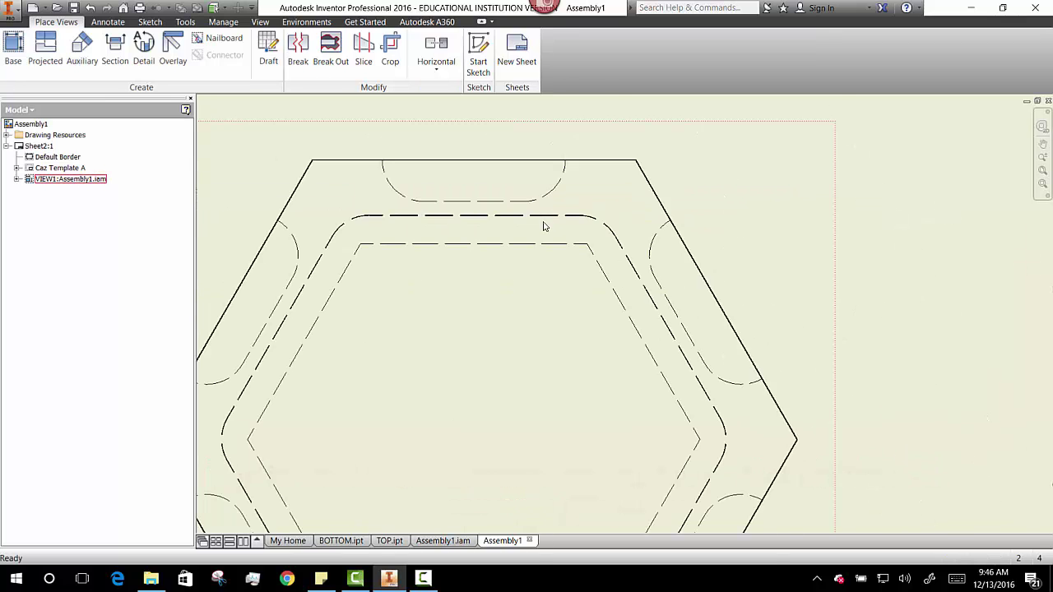
scroll(530, 240, up, 3)
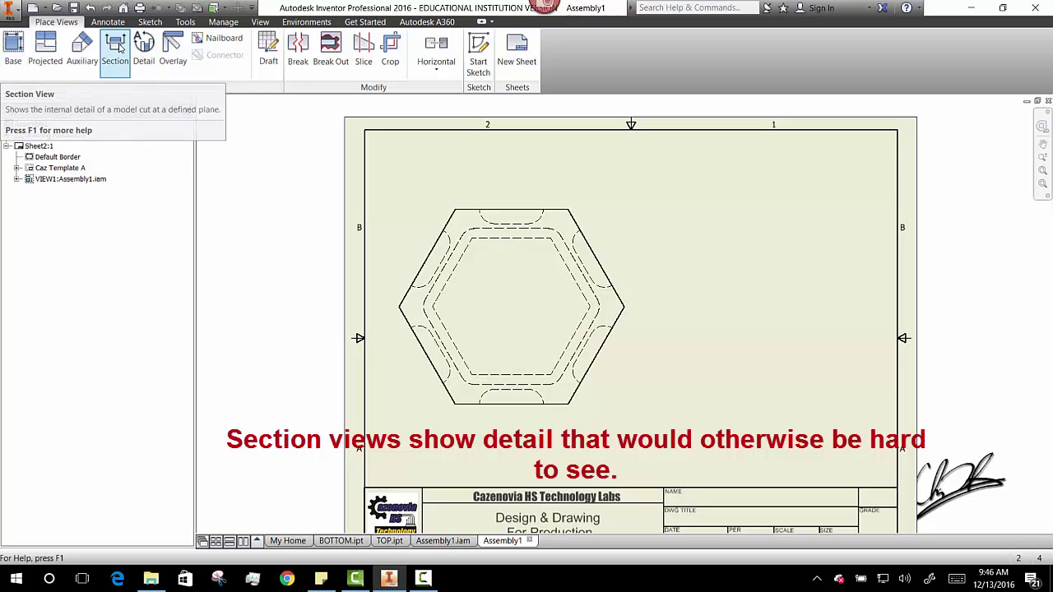
Cut section A-A vertically through the hexagon's centre and place it right of the base view
click(115, 57)
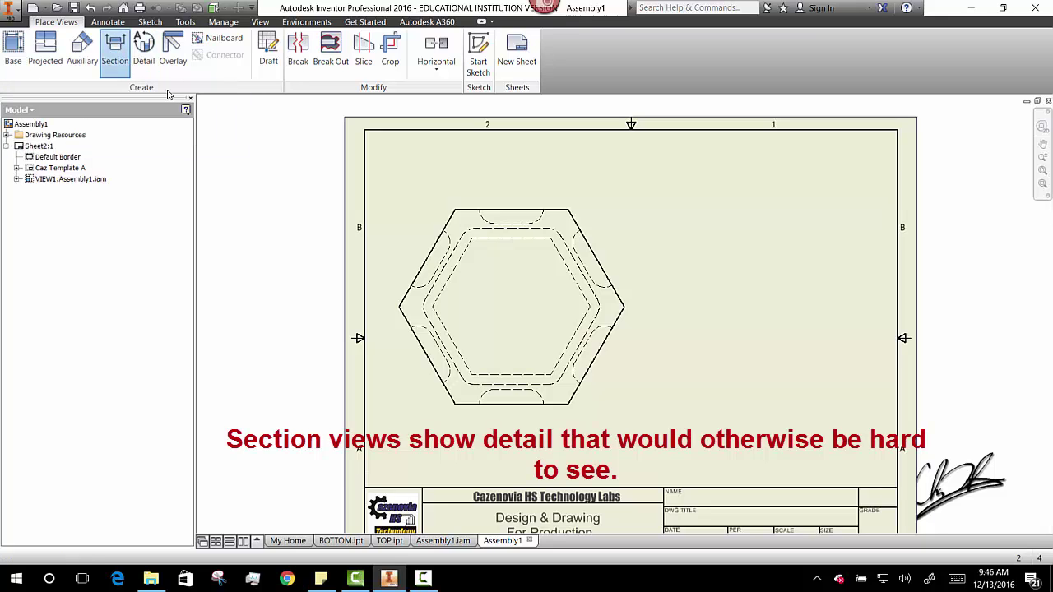
click(399, 204)
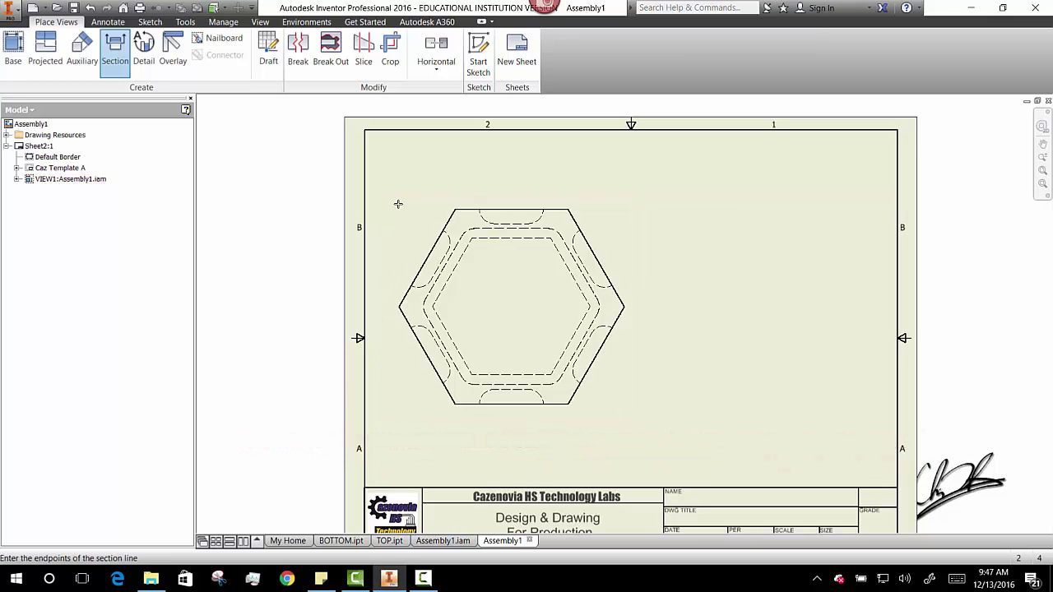
click(511, 199)
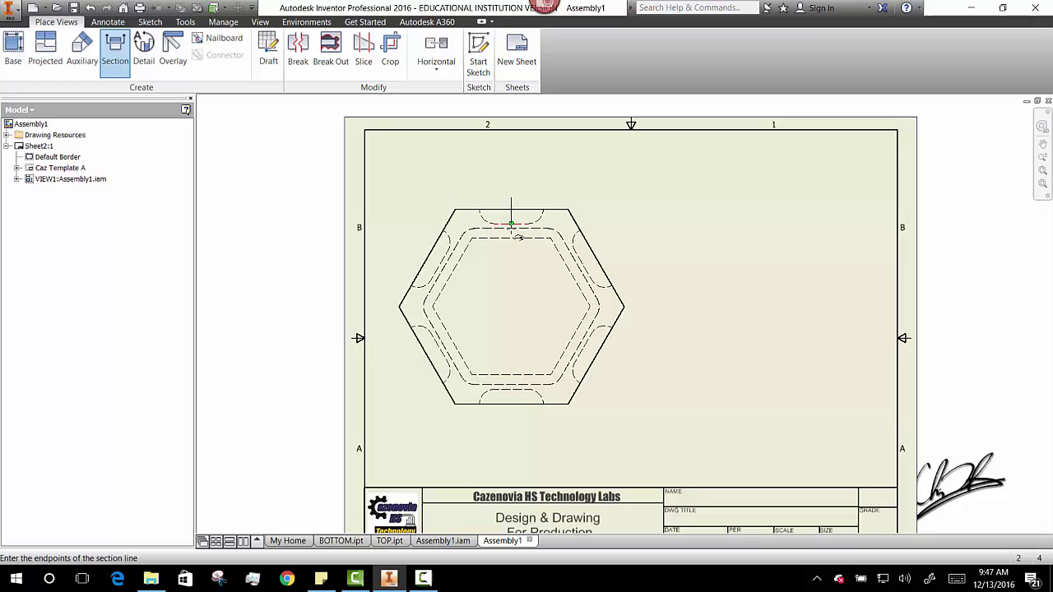
click(511, 411)
right_click(516, 418)
click(566, 416)
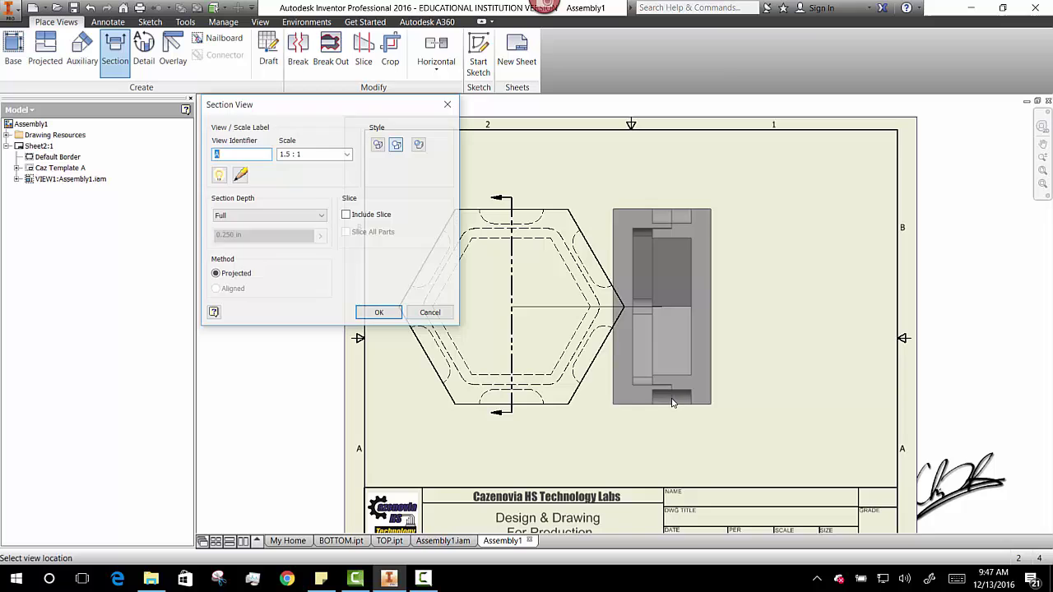
click(756, 368)
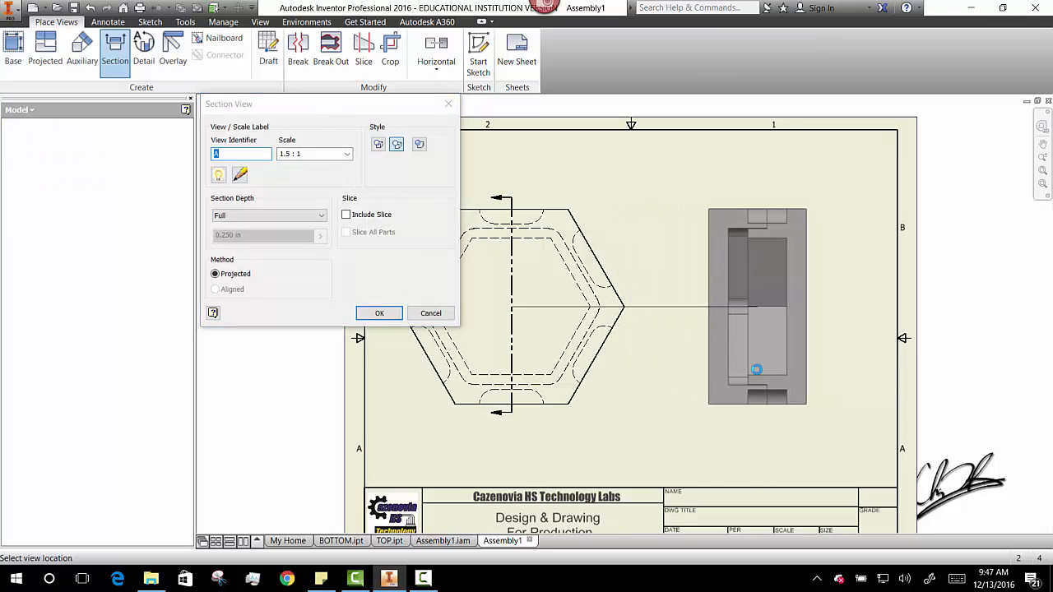
scroll(757, 346, down, 3)
scroll(758, 346, up, 10)
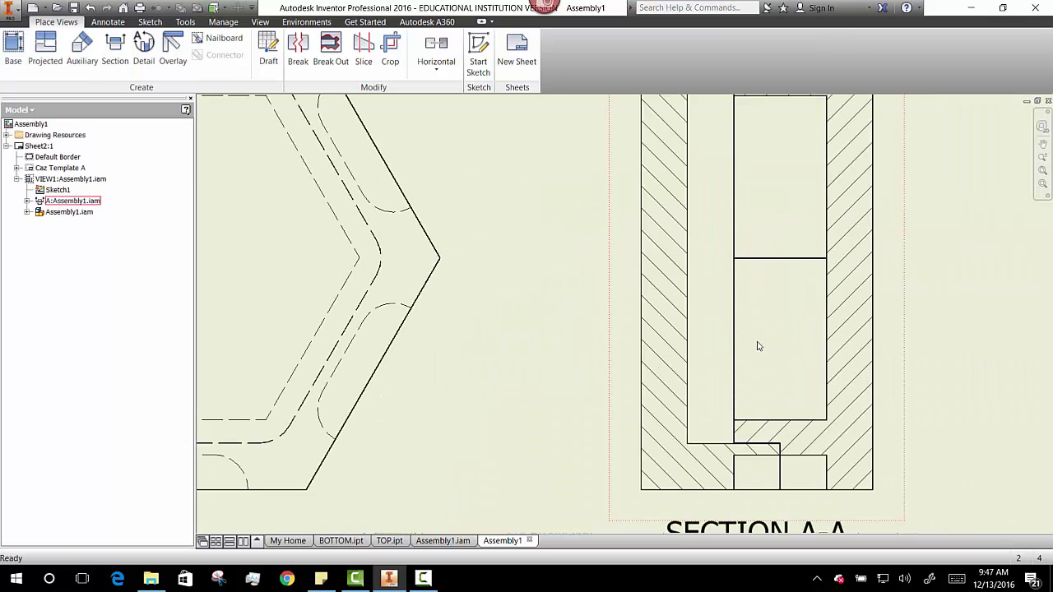
scroll(758, 346, down, 3)
scroll(752, 168, up, 4)
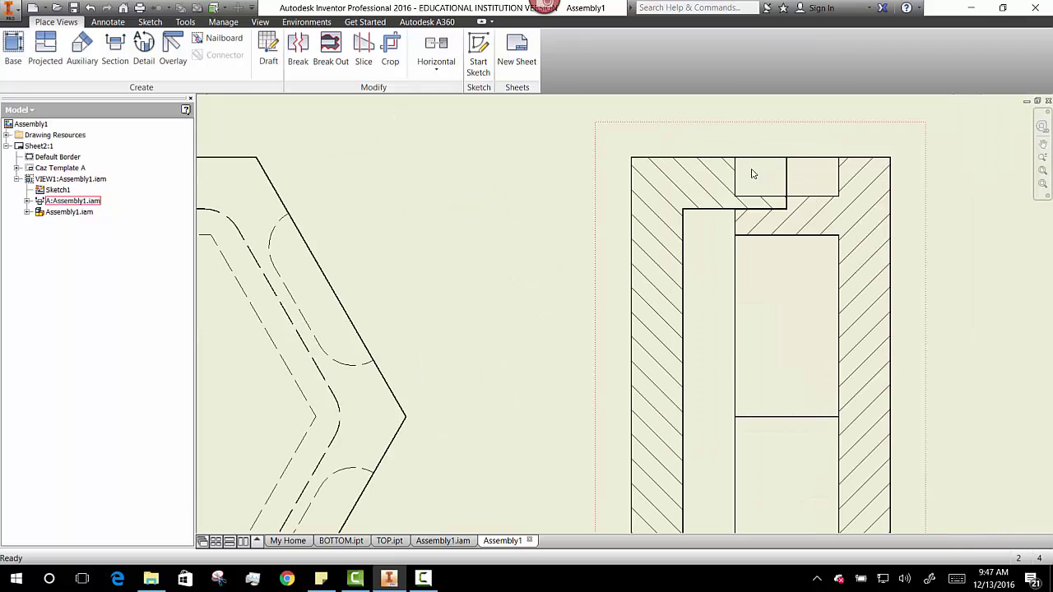
Dimension the upper clearance gap in section A-A as .002 at three-decimal precision
click(109, 23)
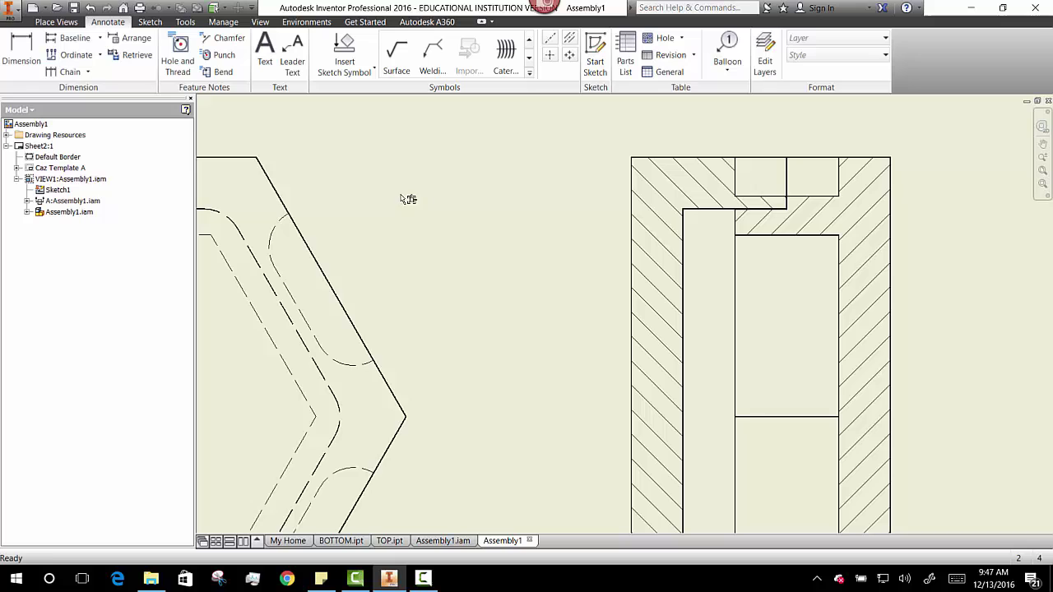
key(d)
scroll(706, 238, down, 8)
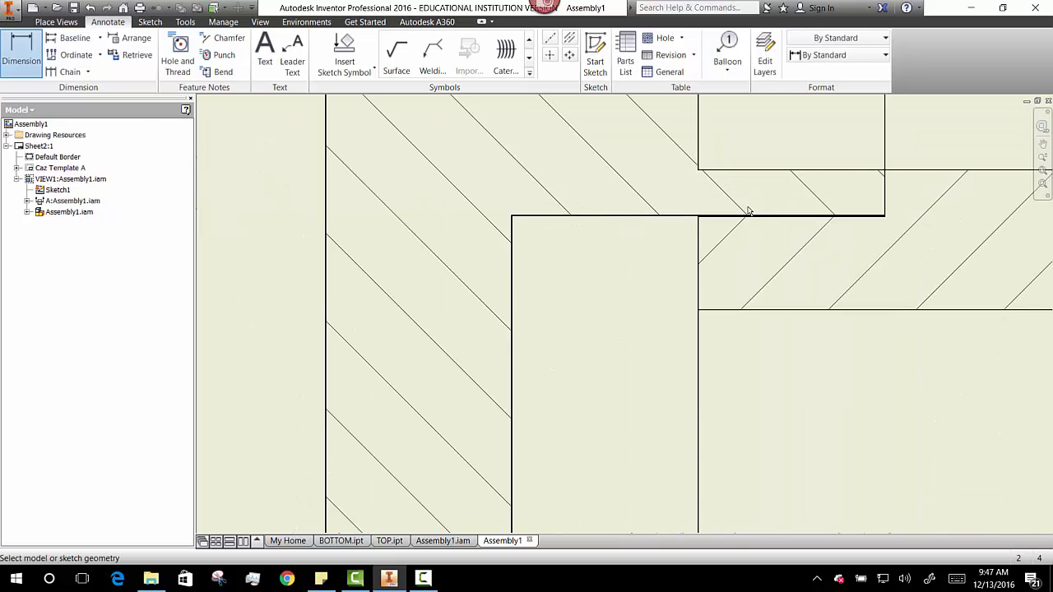
click(598, 218)
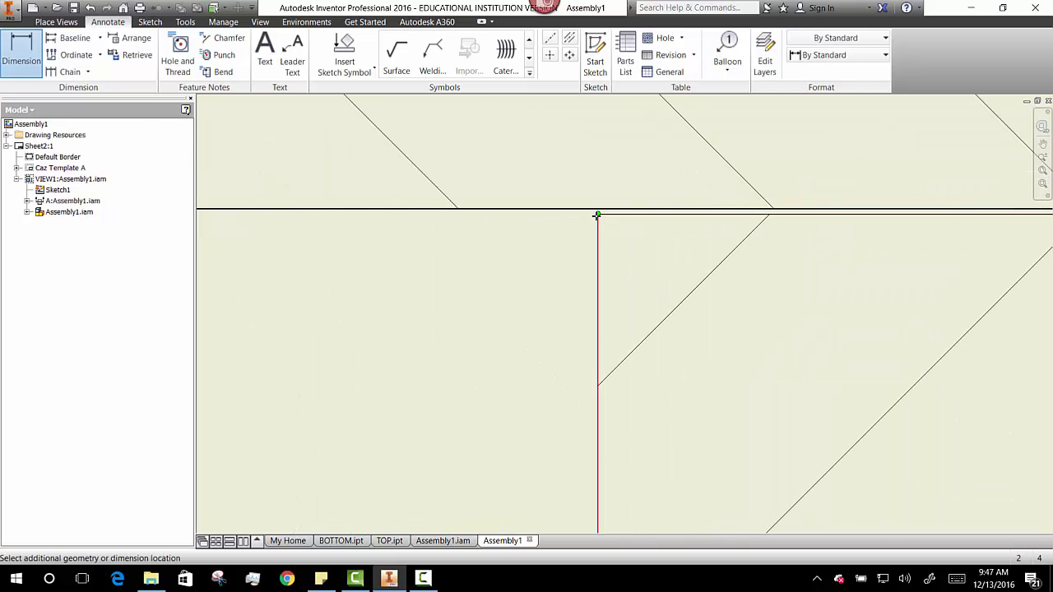
click(598, 209)
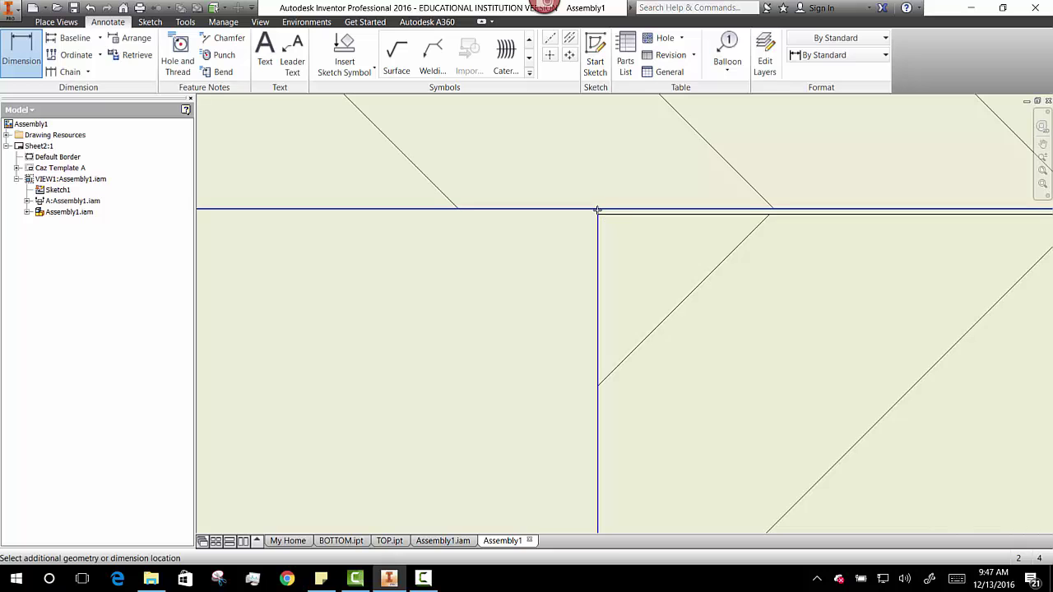
scroll(598, 209, up, 5)
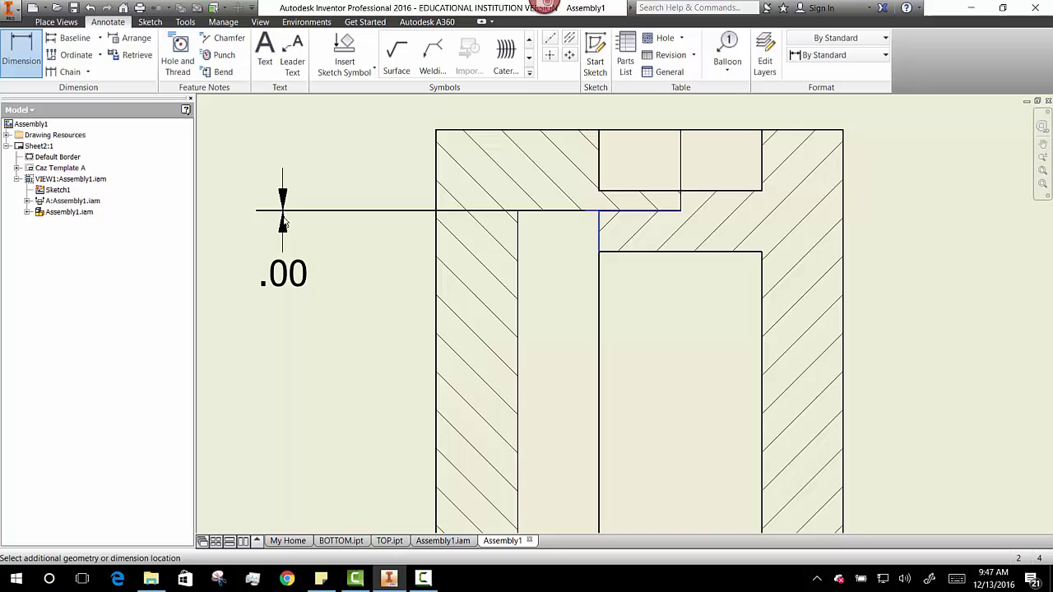
click(283, 222)
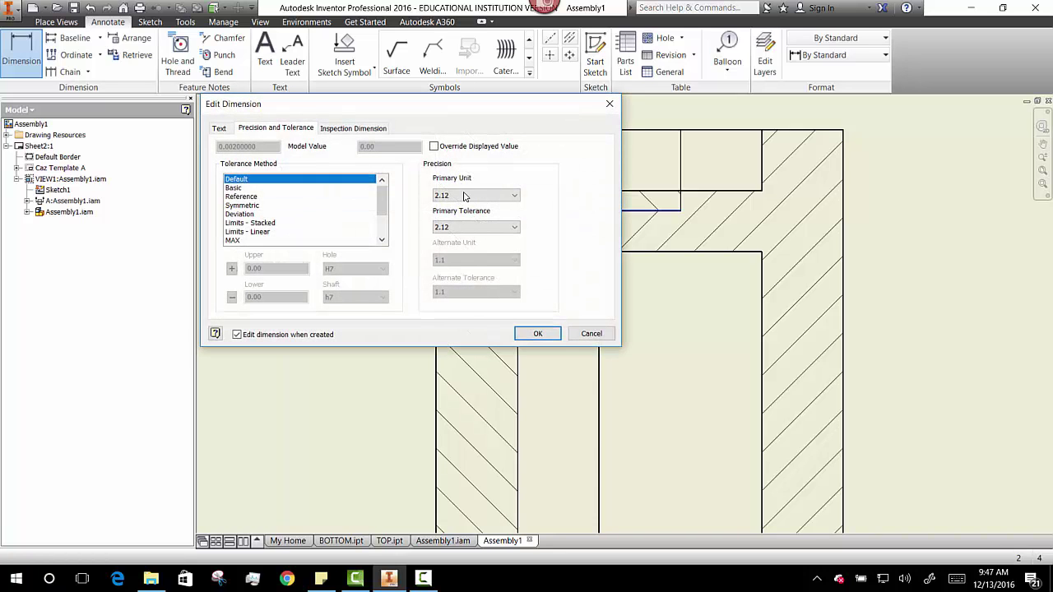
click(464, 196)
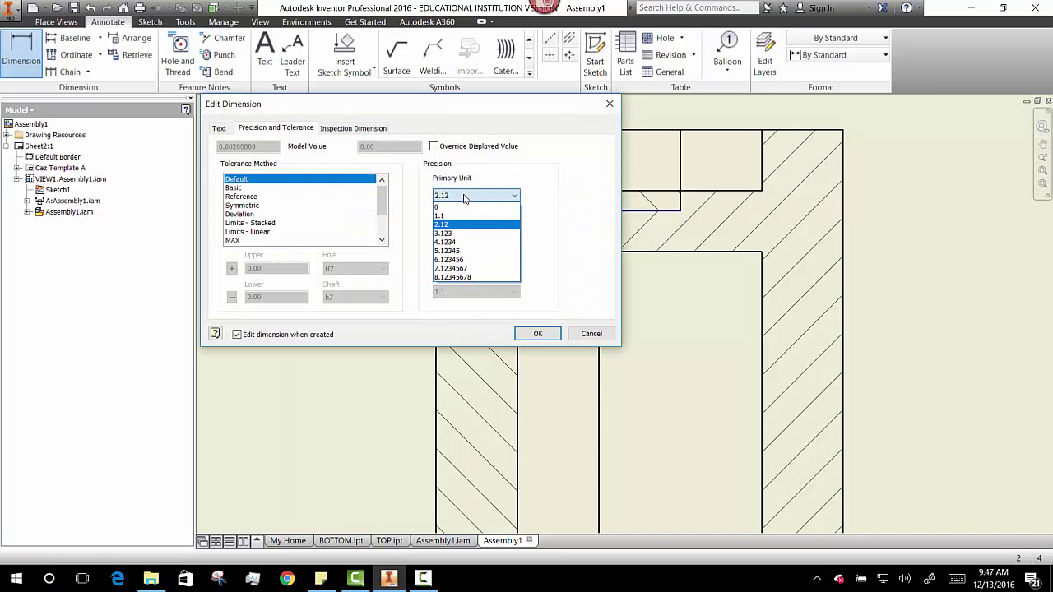
click(451, 236)
click(538, 333)
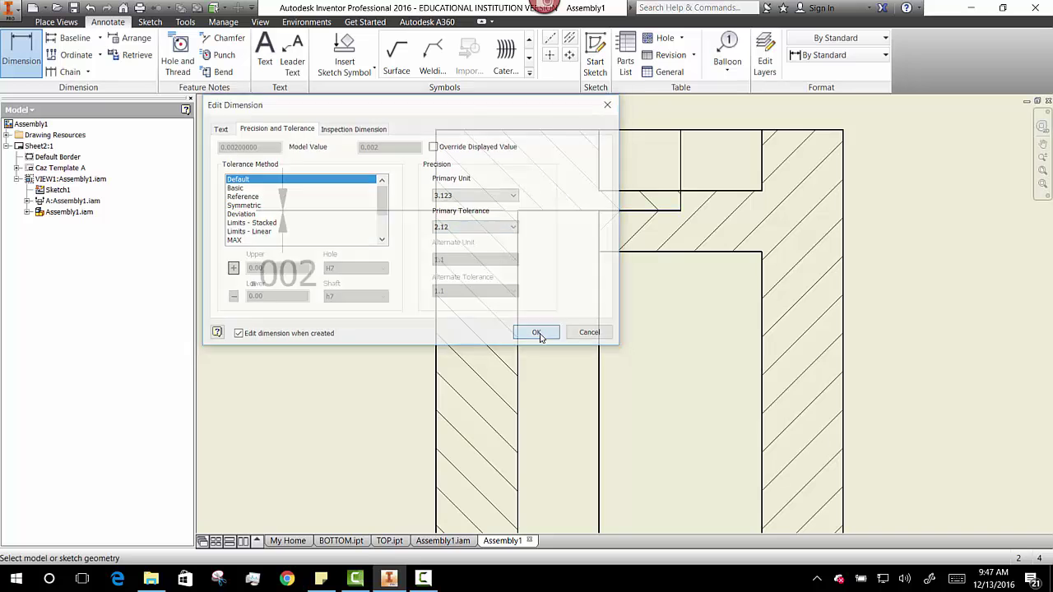
Dimension the lower clearance gap as .002 at three-decimal precision
scroll(335, 224, up, 2)
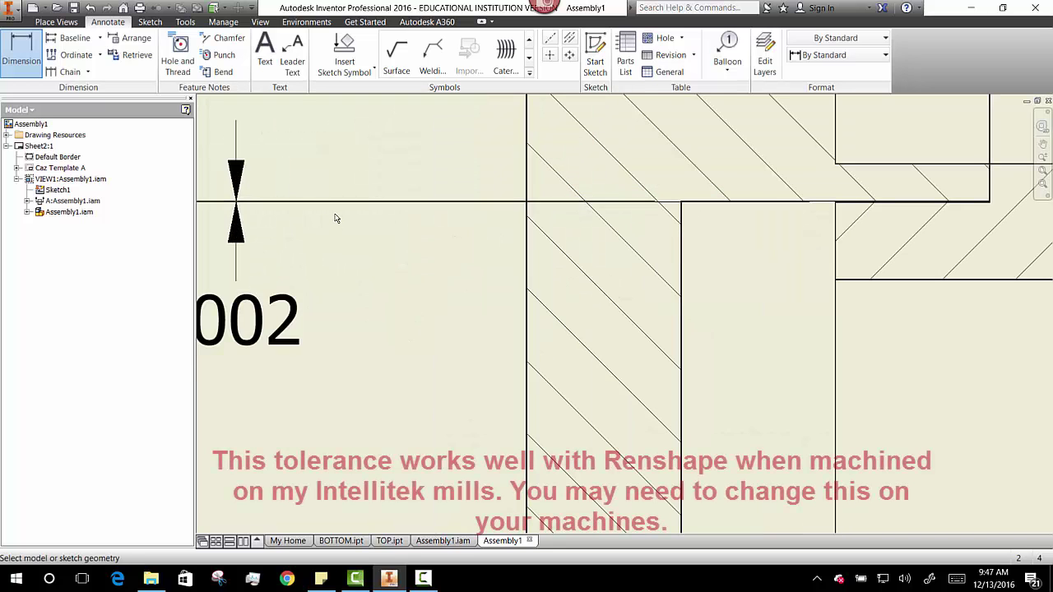
scroll(386, 366, down, 3)
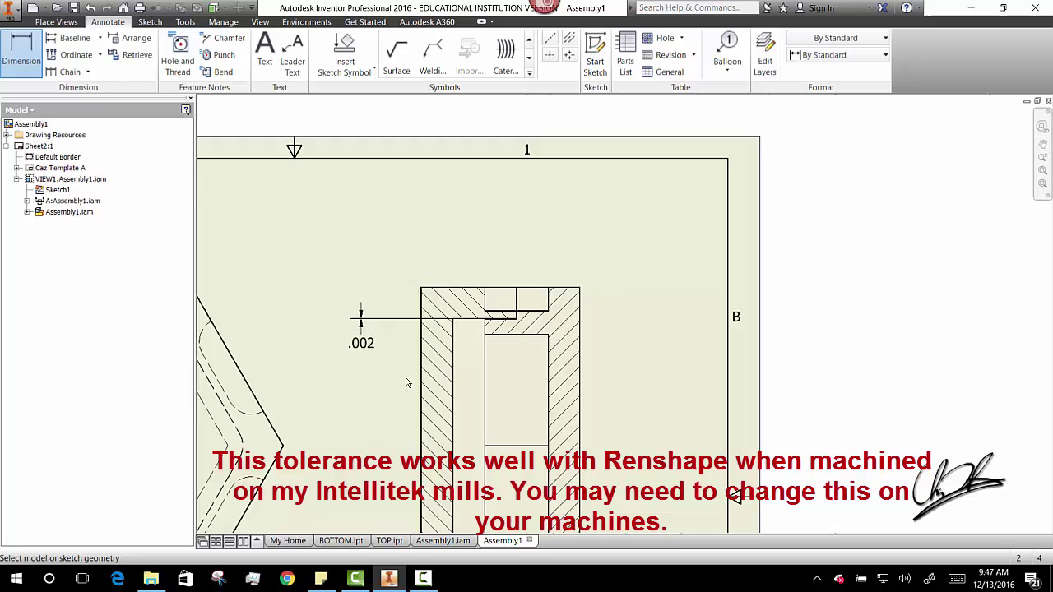
scroll(423, 477, up, 5)
scroll(435, 503, up, 2)
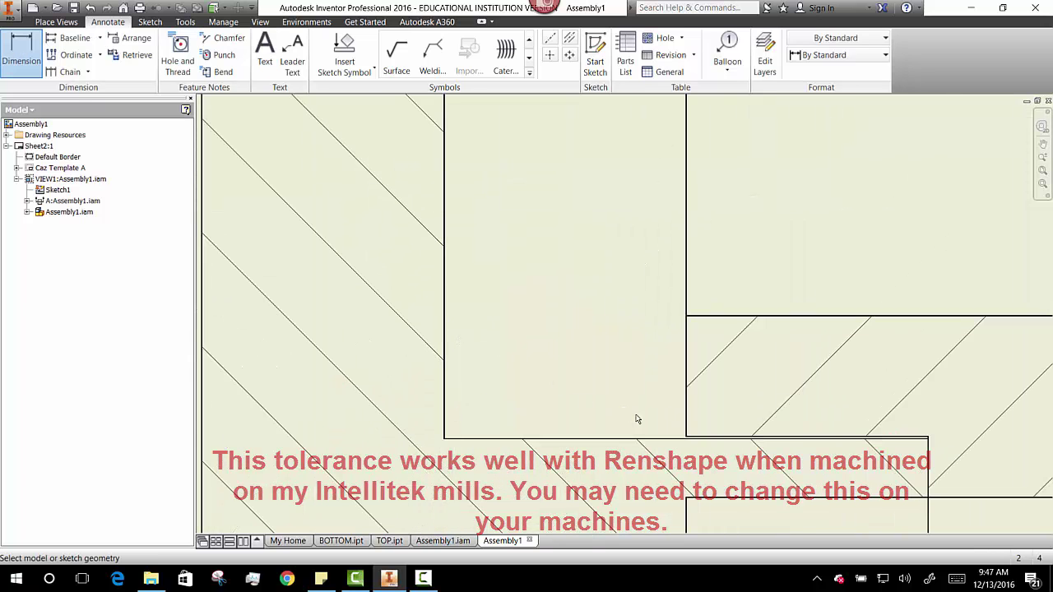
click(686, 438)
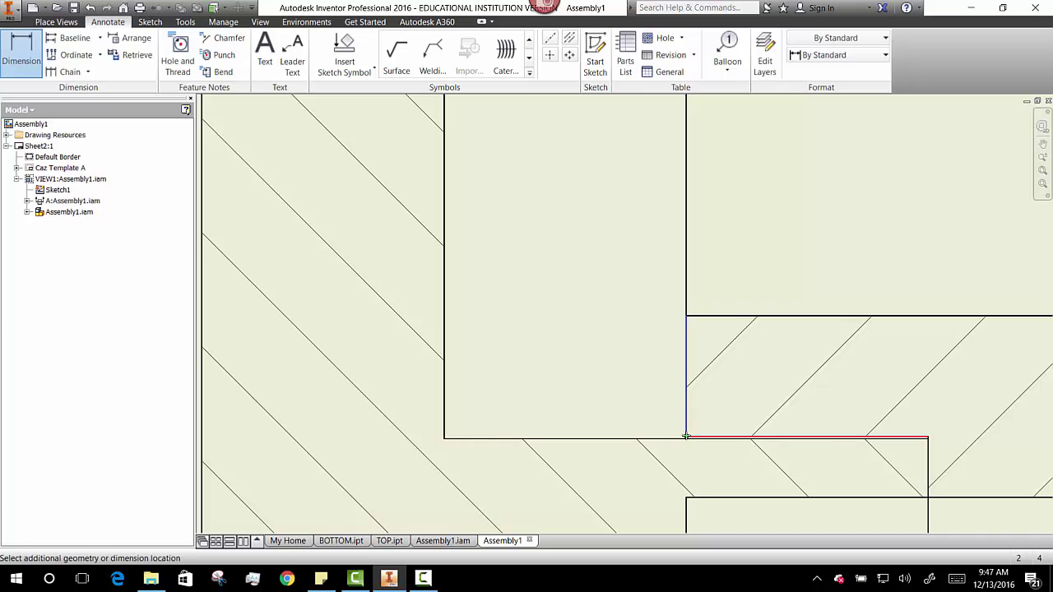
click(715, 438)
scroll(390, 440, down, 3)
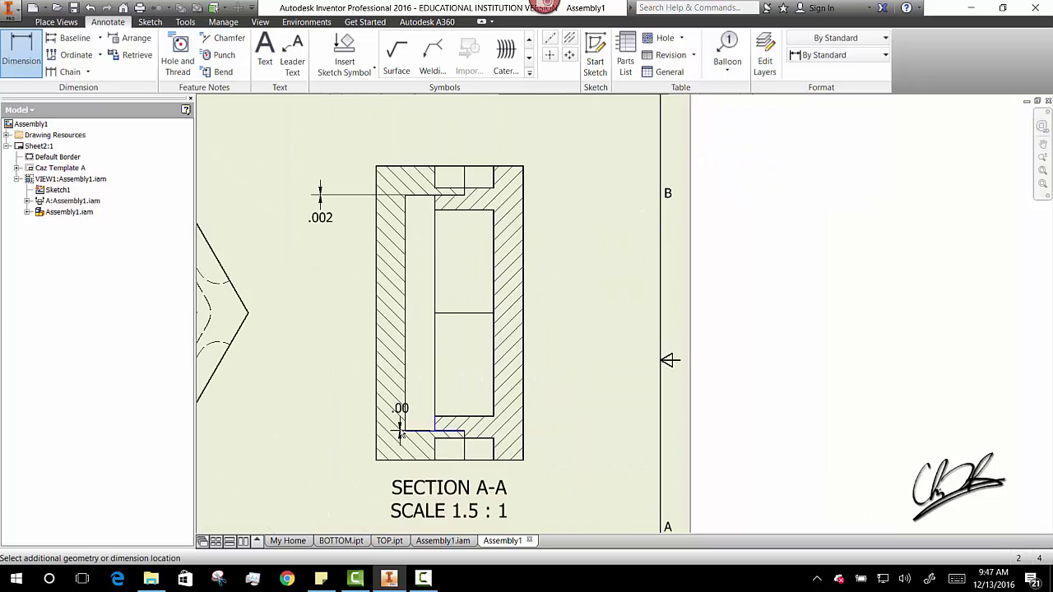
scroll(333, 426, up, 5)
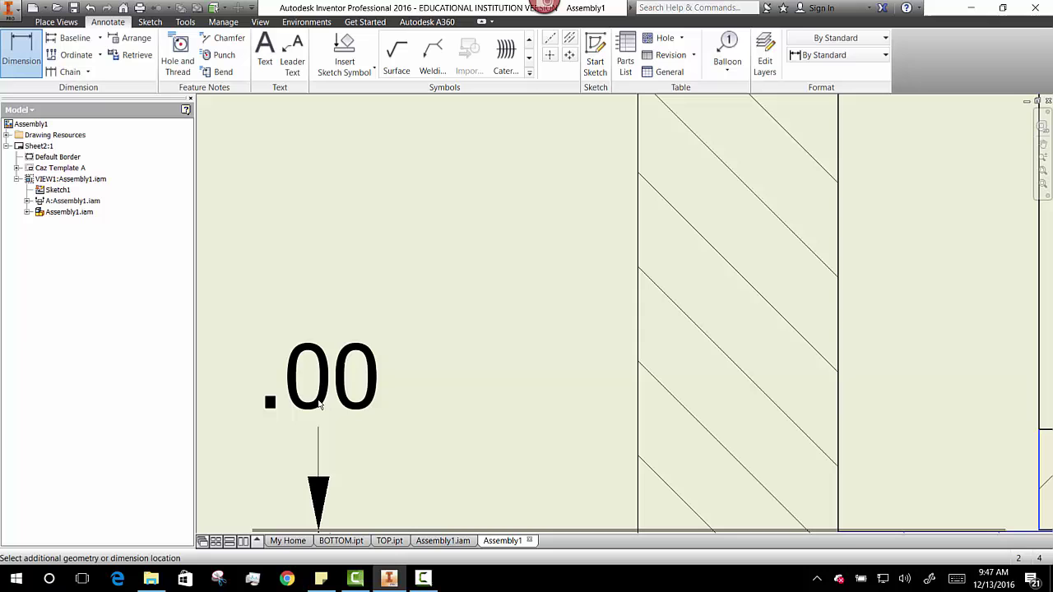
click(321, 404)
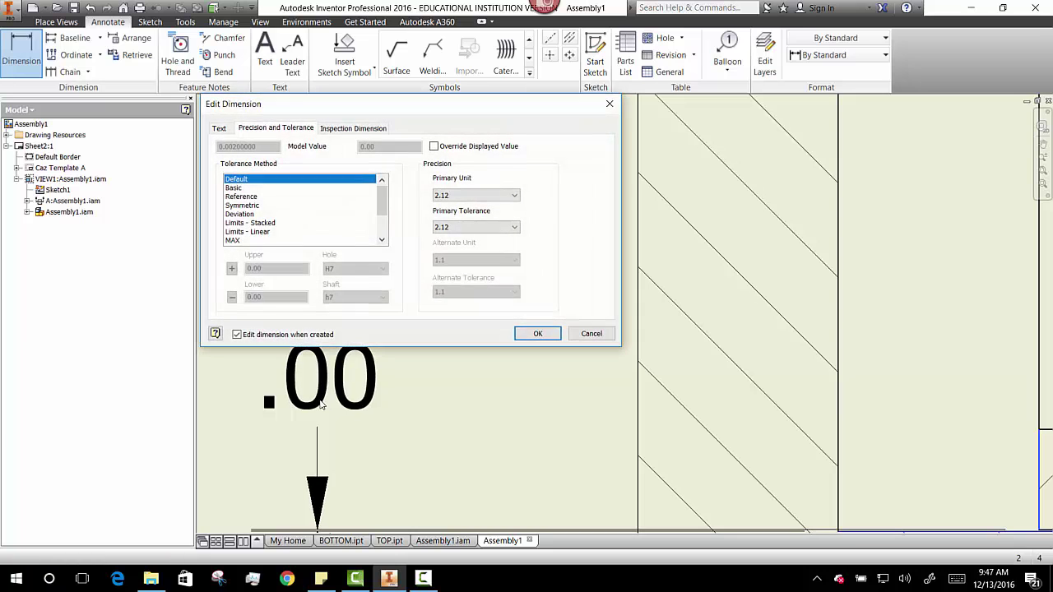
click(473, 196)
click(461, 230)
click(534, 333)
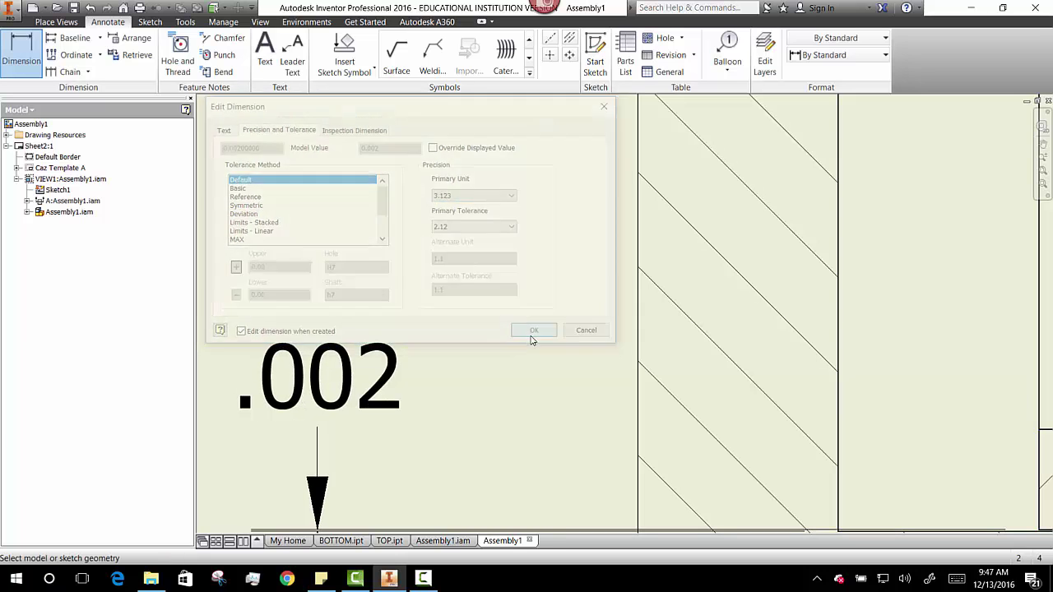
scroll(530, 341, down, 5)
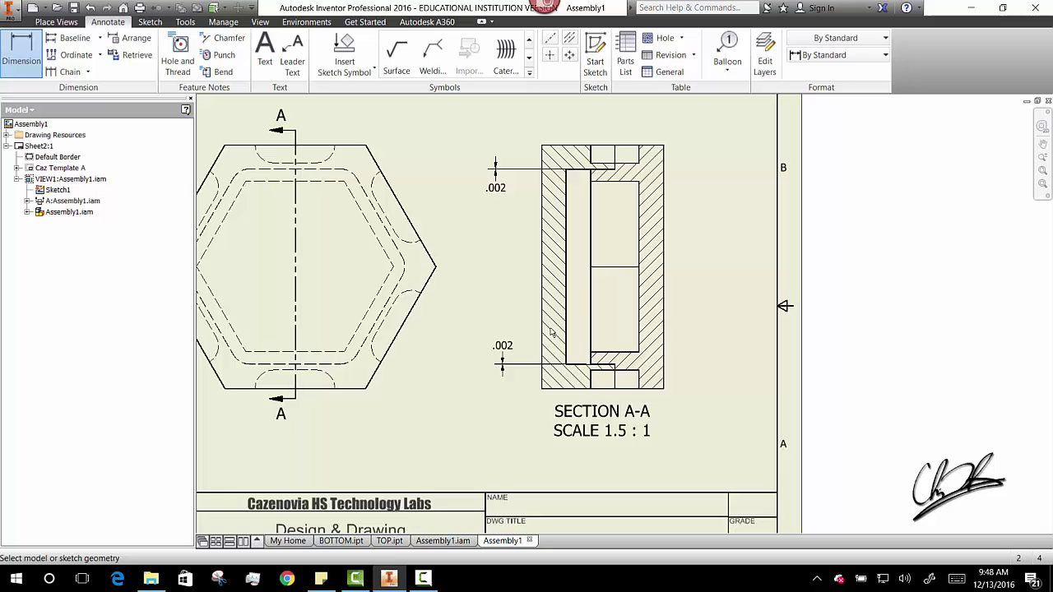
Dimension the section's top notch as .250 above the view, at three-decimal precision
scroll(581, 260, down, 3)
scroll(582, 234, up, 4)
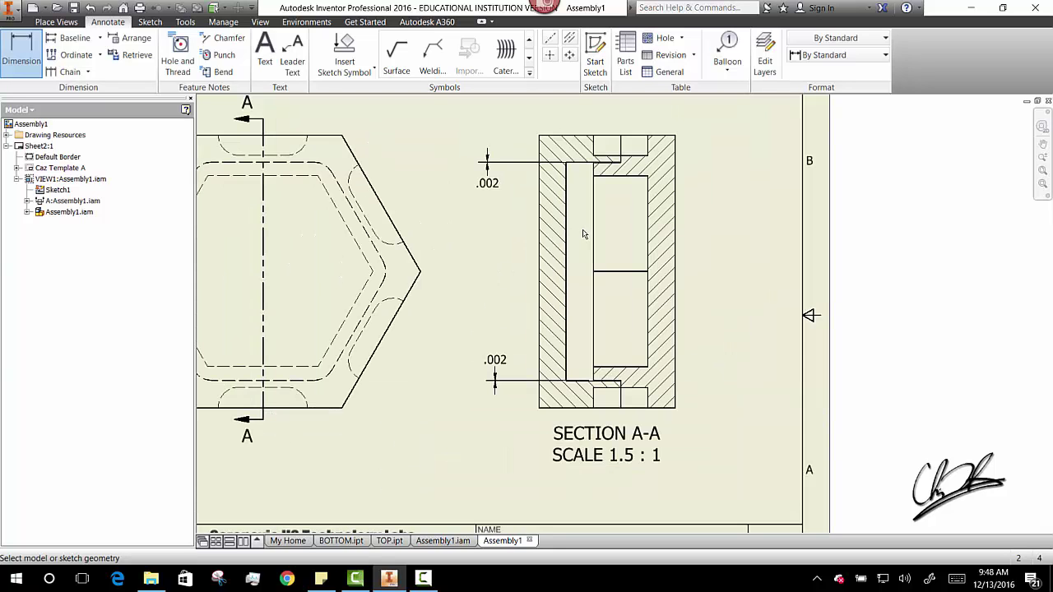
key(Escape)
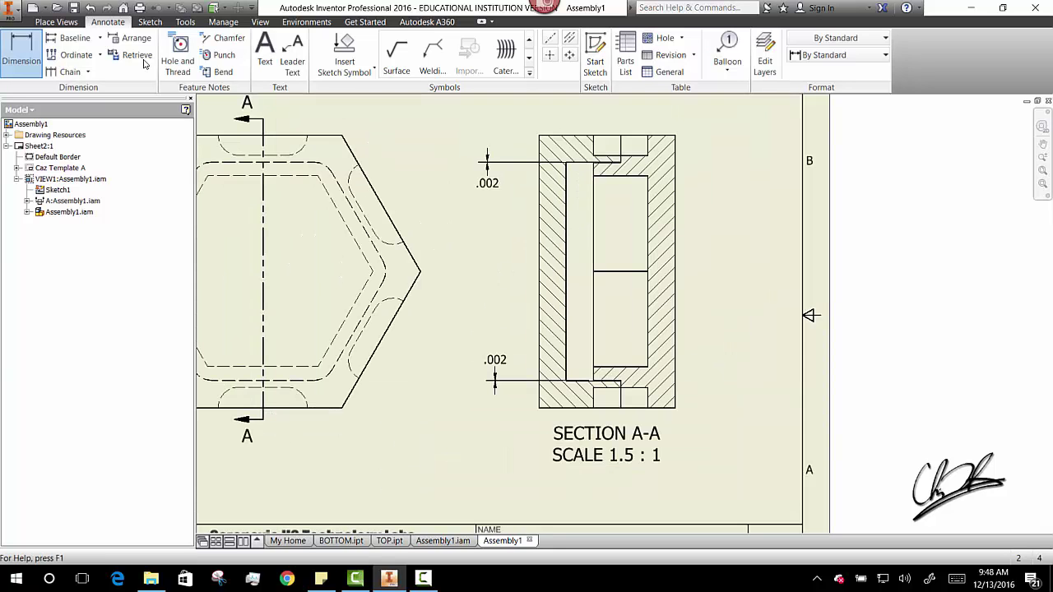
key(d)
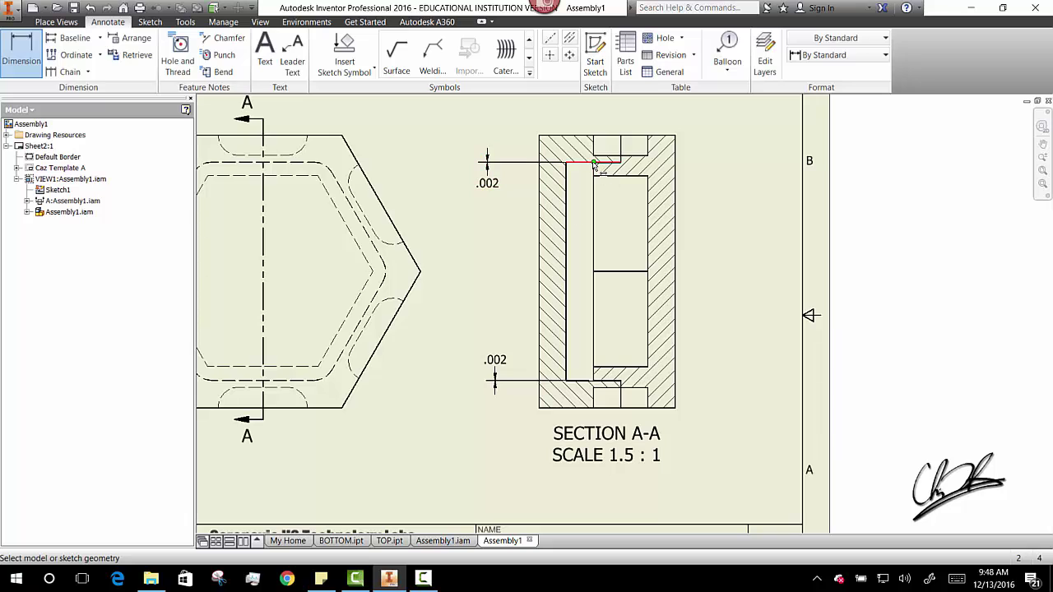
click(594, 164)
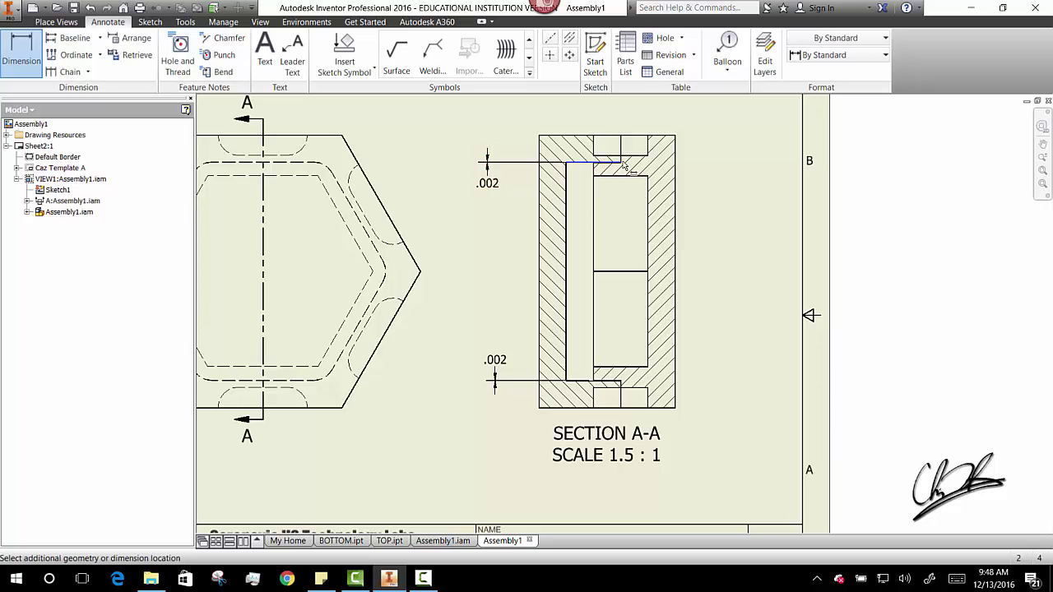
click(612, 113)
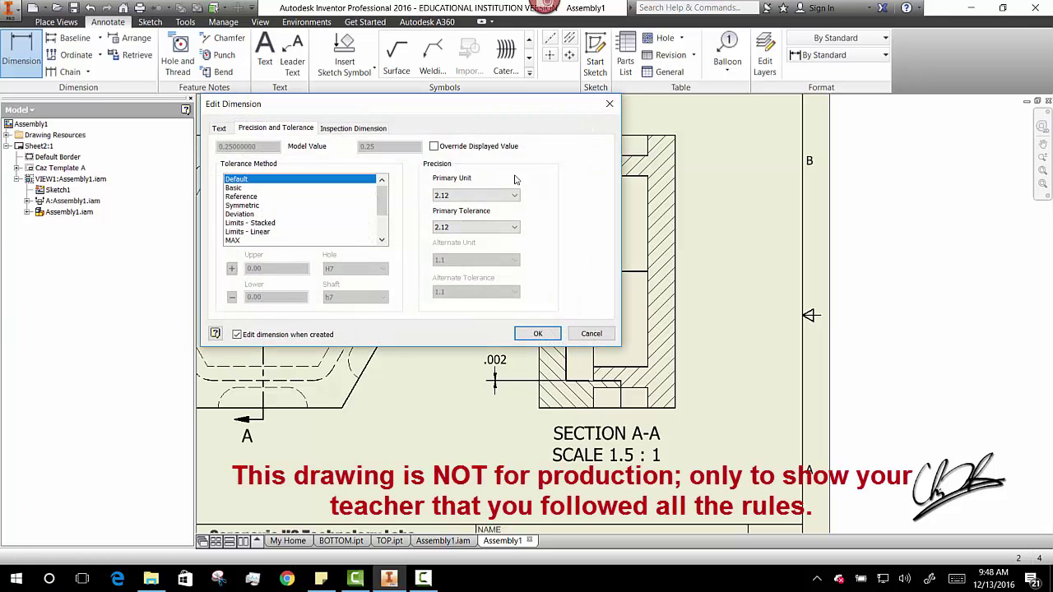
click(476, 195)
click(461, 233)
click(537, 333)
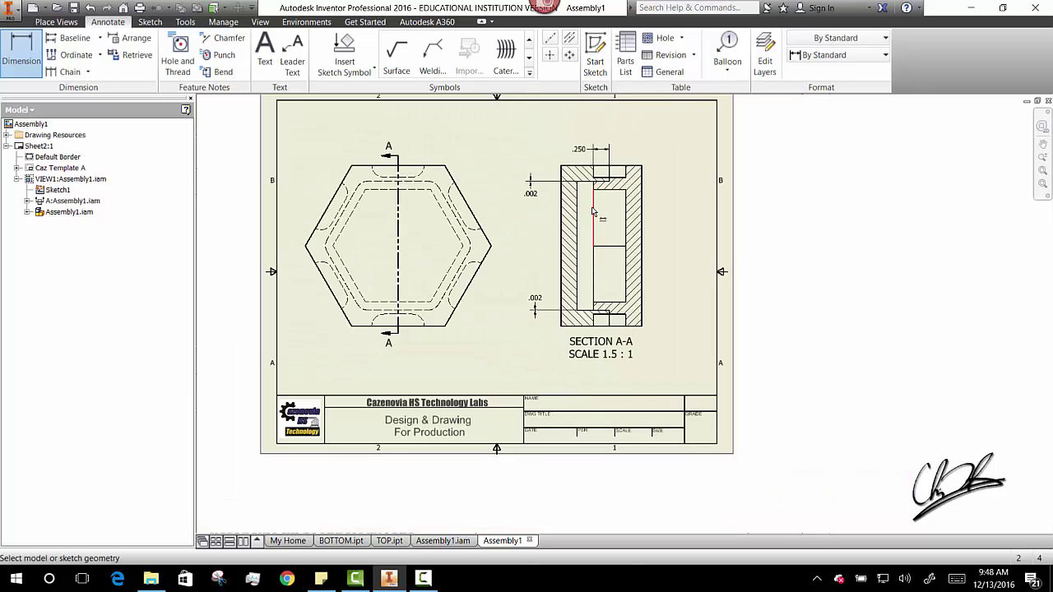
scroll(592, 140, down, 3)
Add a .500 dimension from the top-right corner to the left inner edge, three decimals
click(610, 183)
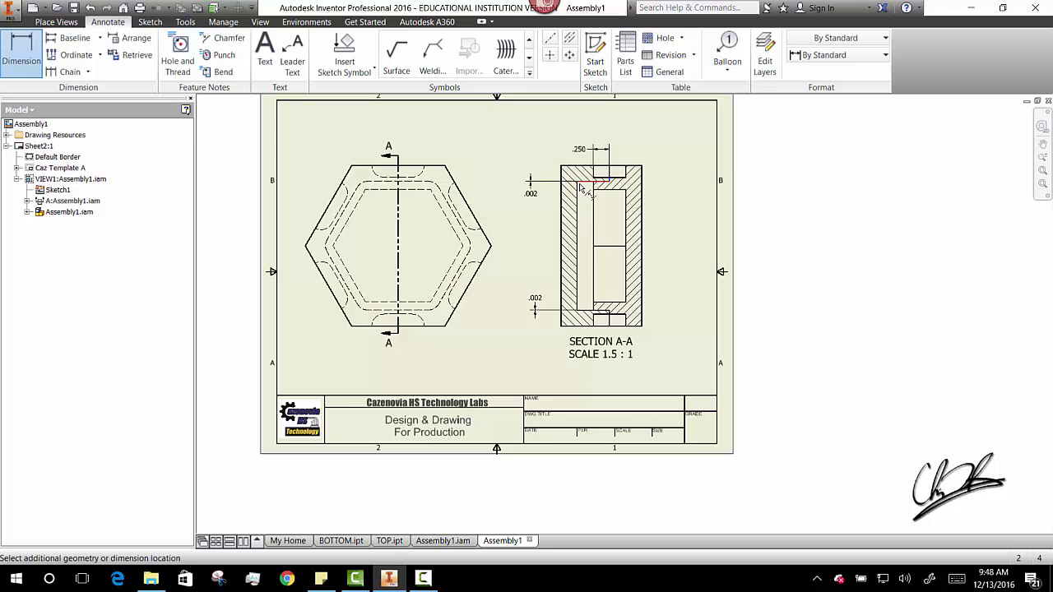
click(579, 191)
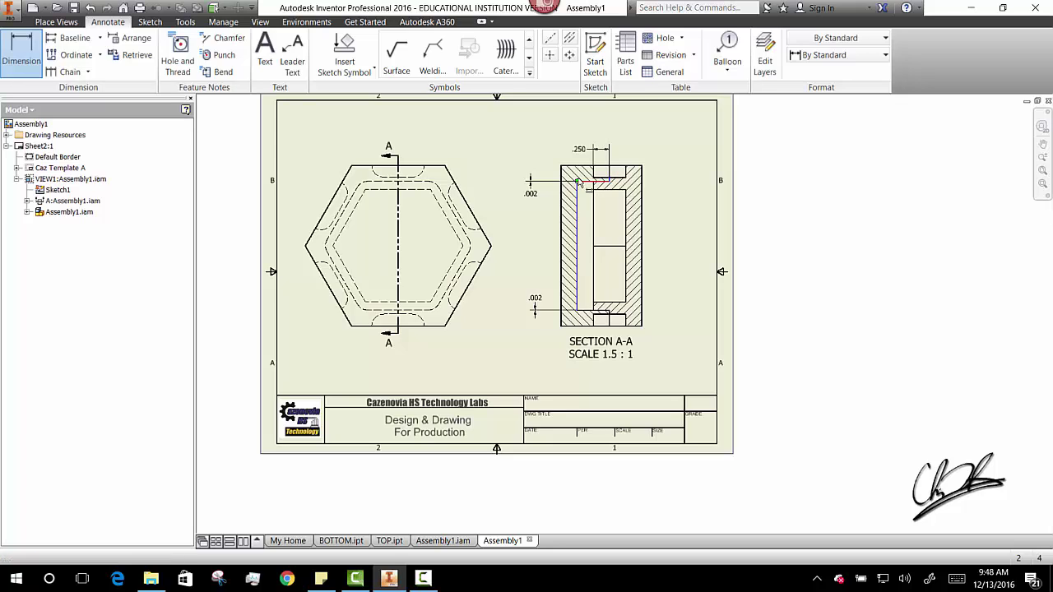
click(594, 134)
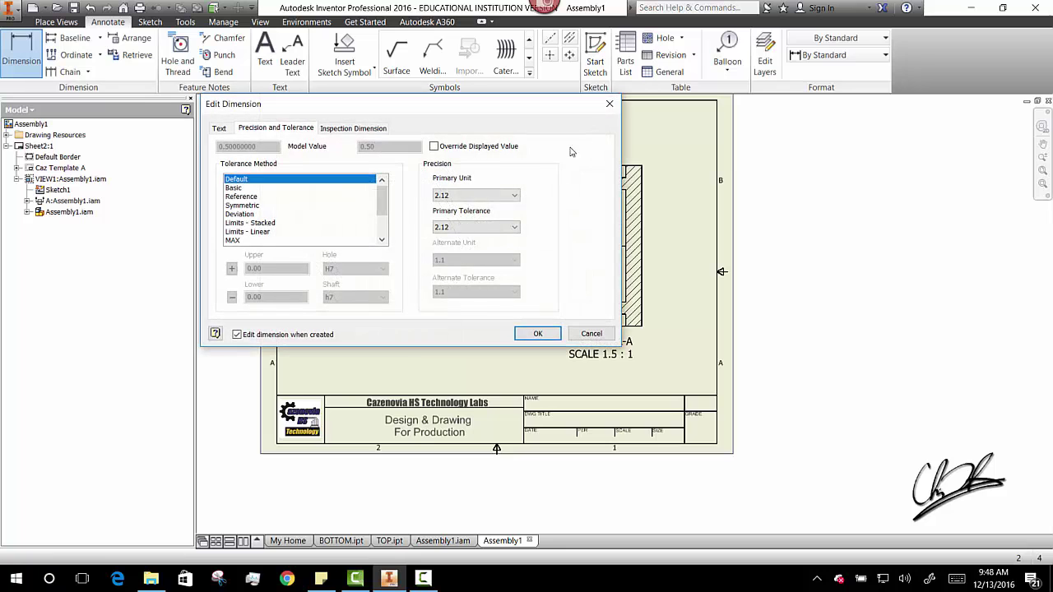
click(459, 195)
click(458, 235)
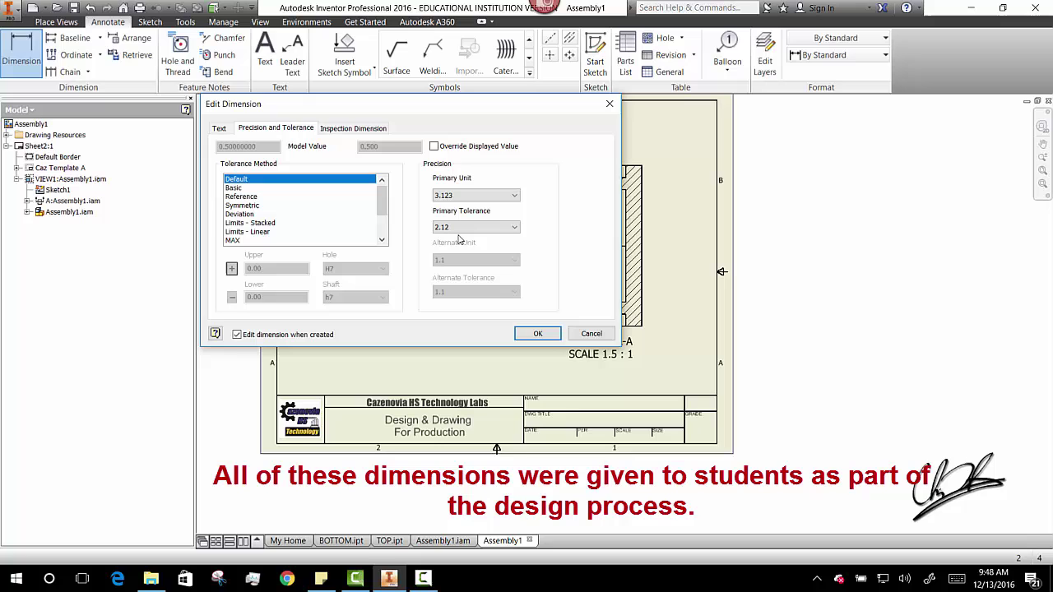
click(538, 334)
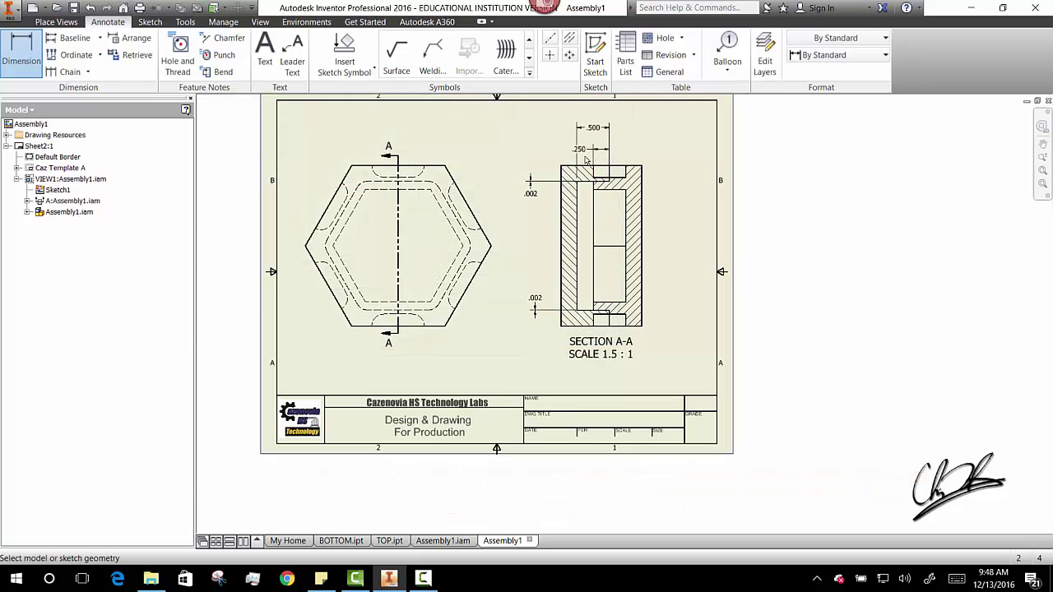
Slide the .250 dimension text to the right of its extension lines
key(Escape)
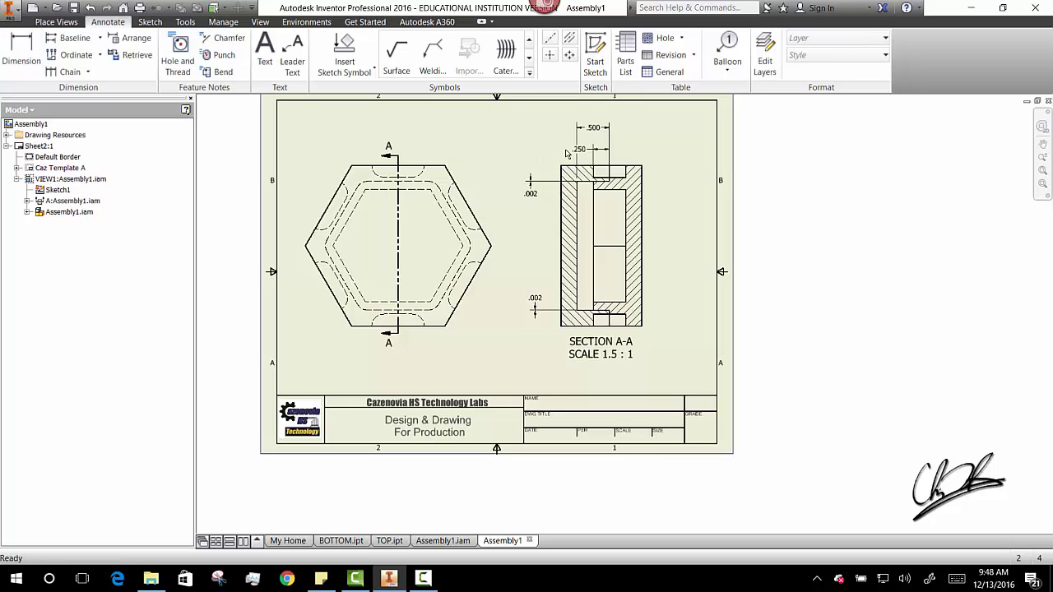
scroll(583, 159, up, 3)
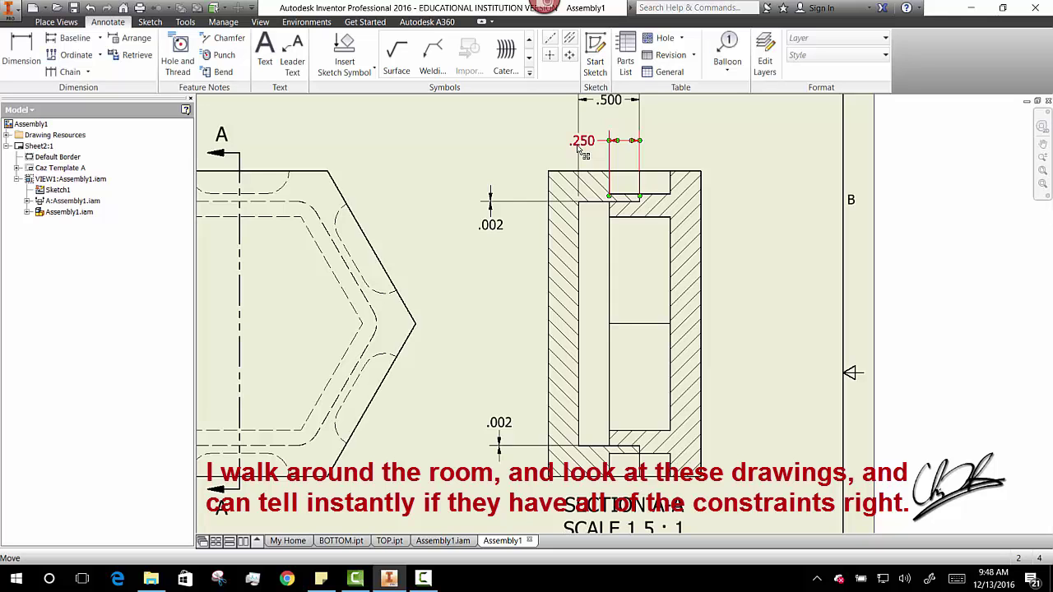
drag(579, 146, 678, 148)
scroll(630, 211, down, 3)
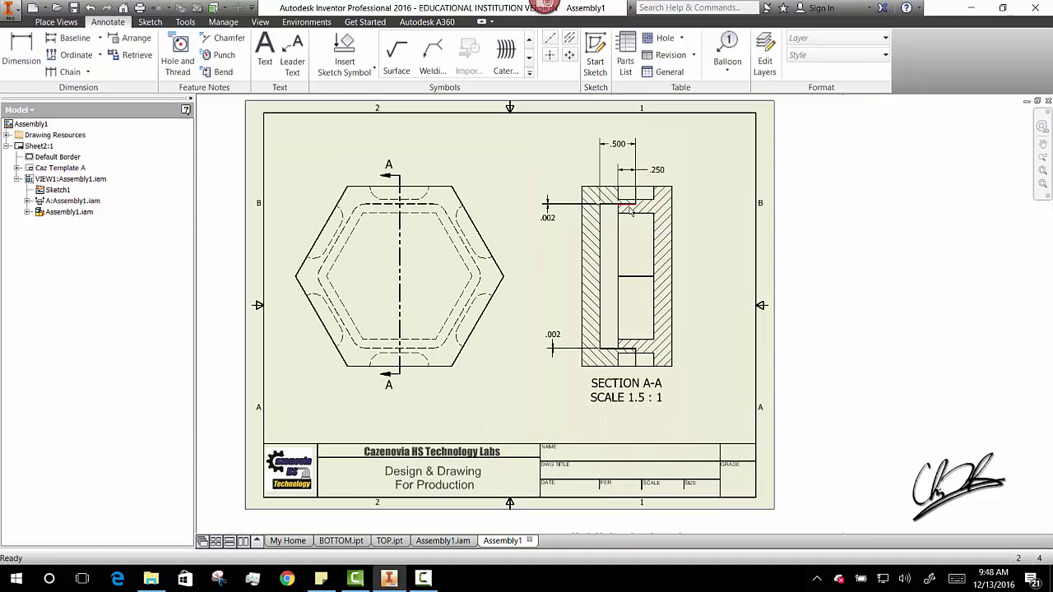
Dimension the right wall as .250 above the section at three-decimal precision
click(21, 53)
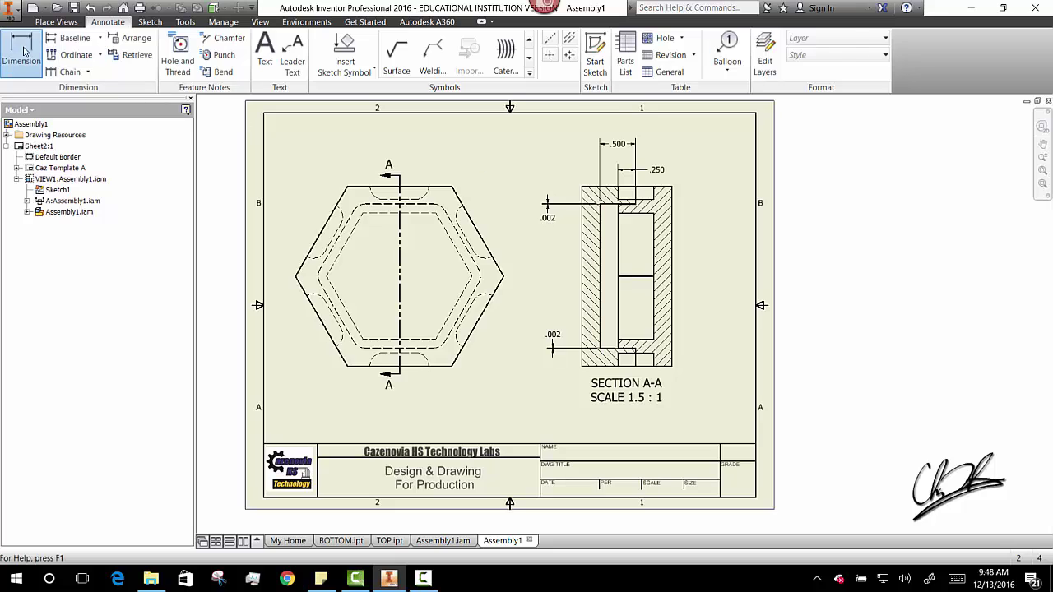
click(663, 189)
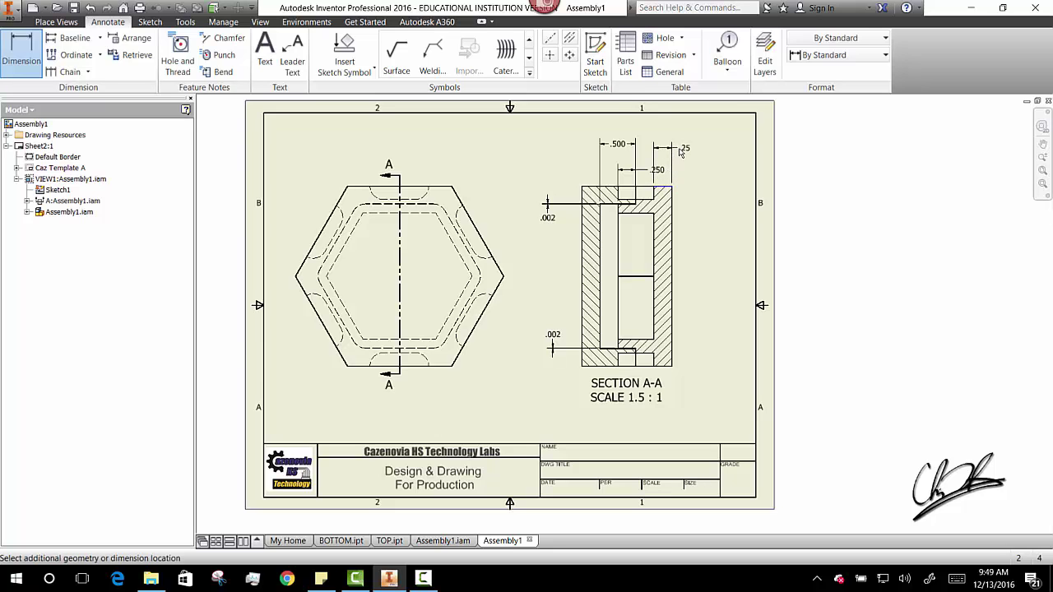
click(681, 152)
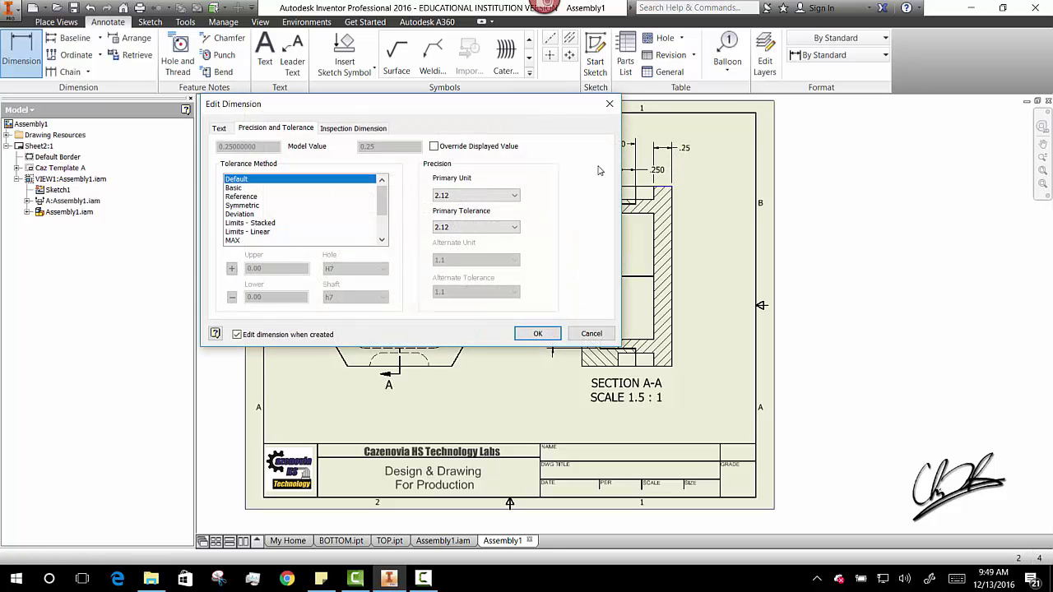
click(451, 195)
click(461, 232)
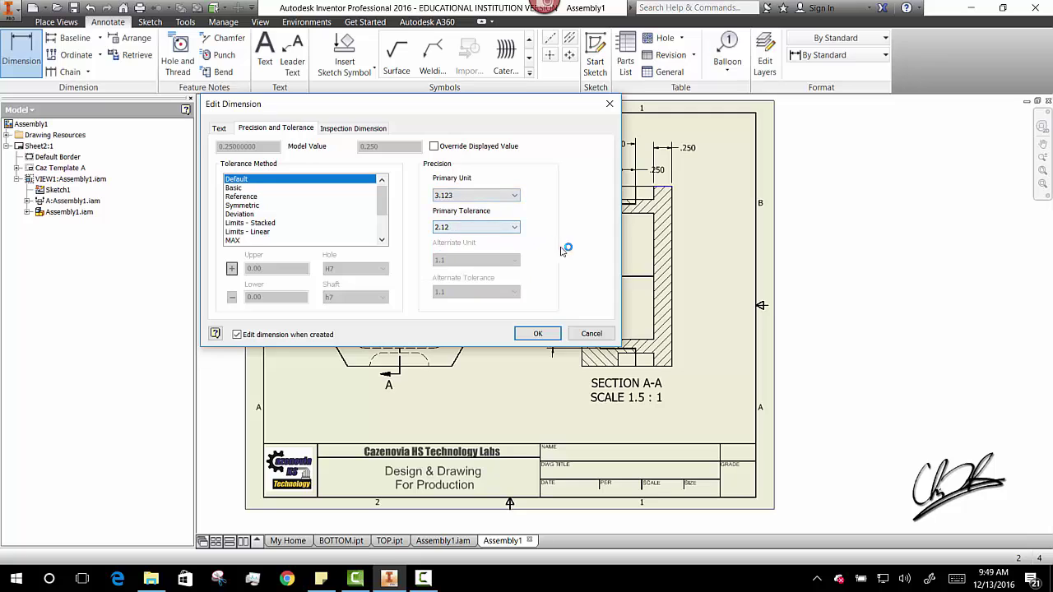
click(538, 333)
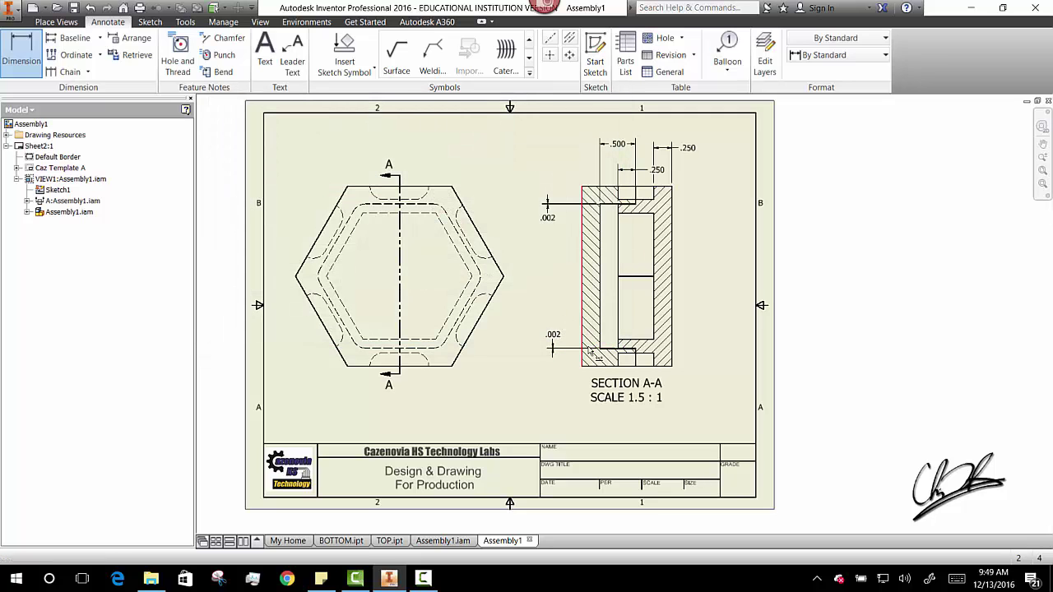
Dimension the left wall as .250 above the section at three-decimal precision
click(21, 53)
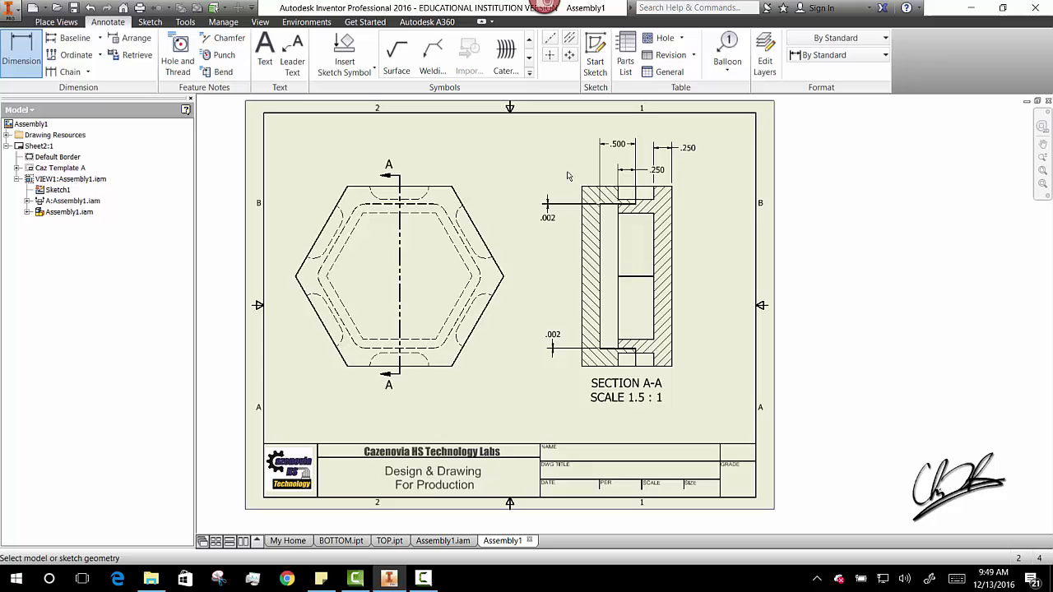
click(582, 196)
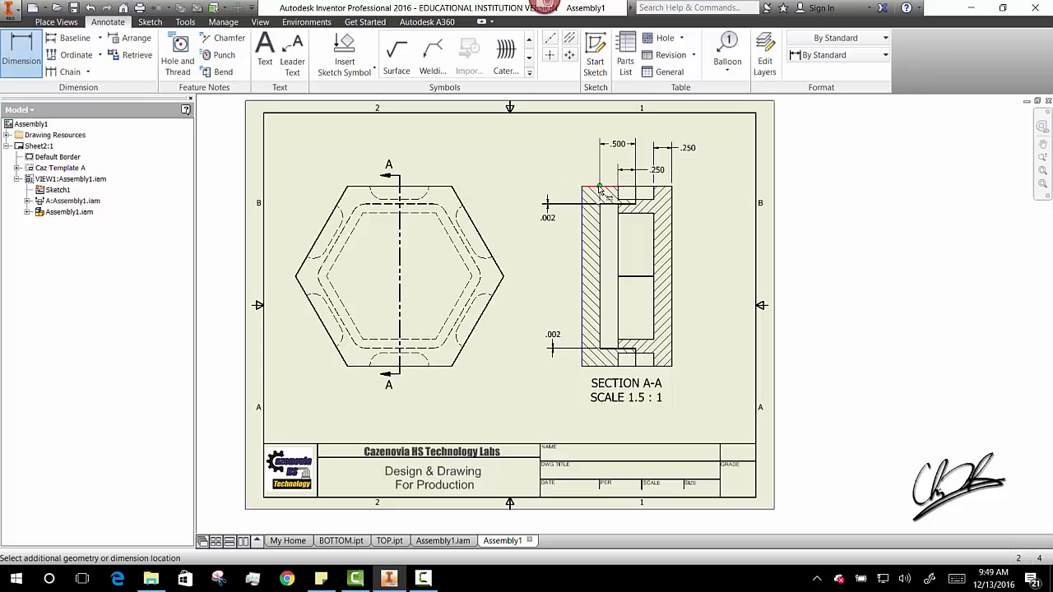
click(600, 197)
click(566, 165)
click(494, 195)
click(466, 235)
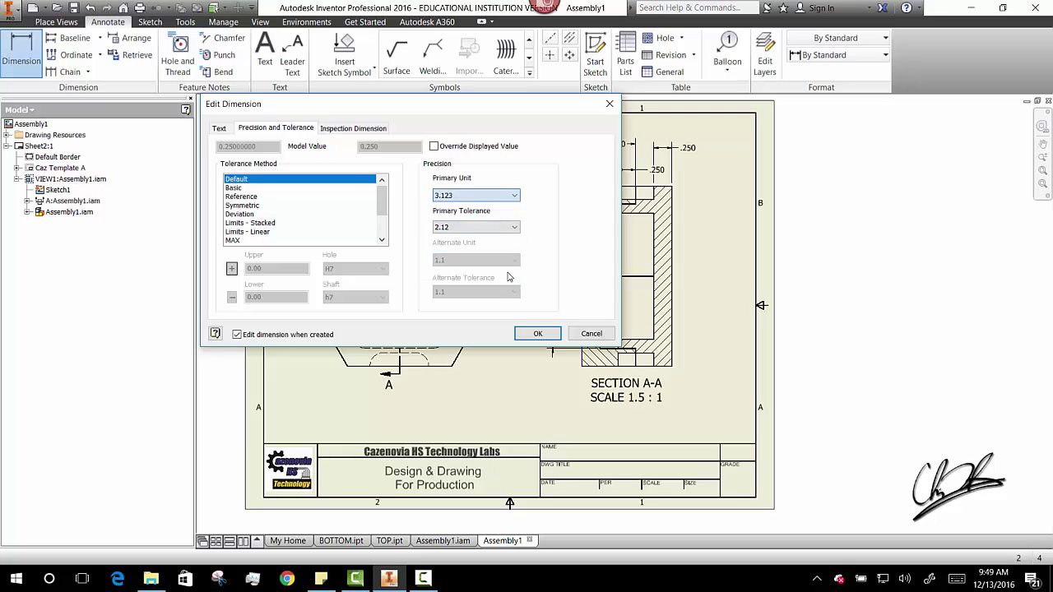
click(539, 333)
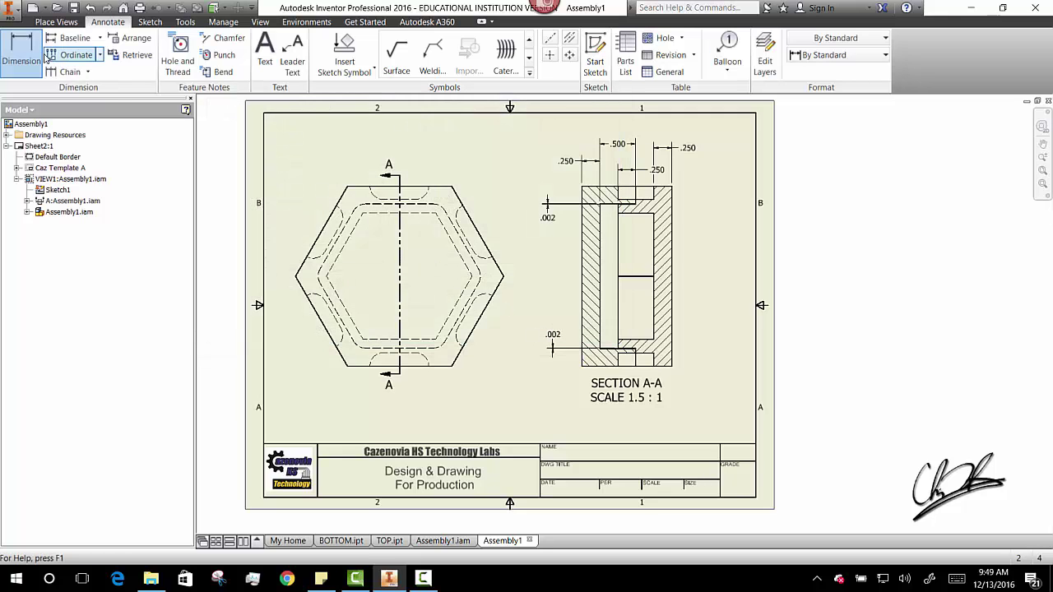
Dimension the hexagon's height between top and bottom edges as 2.500, three decimals
click(445, 188)
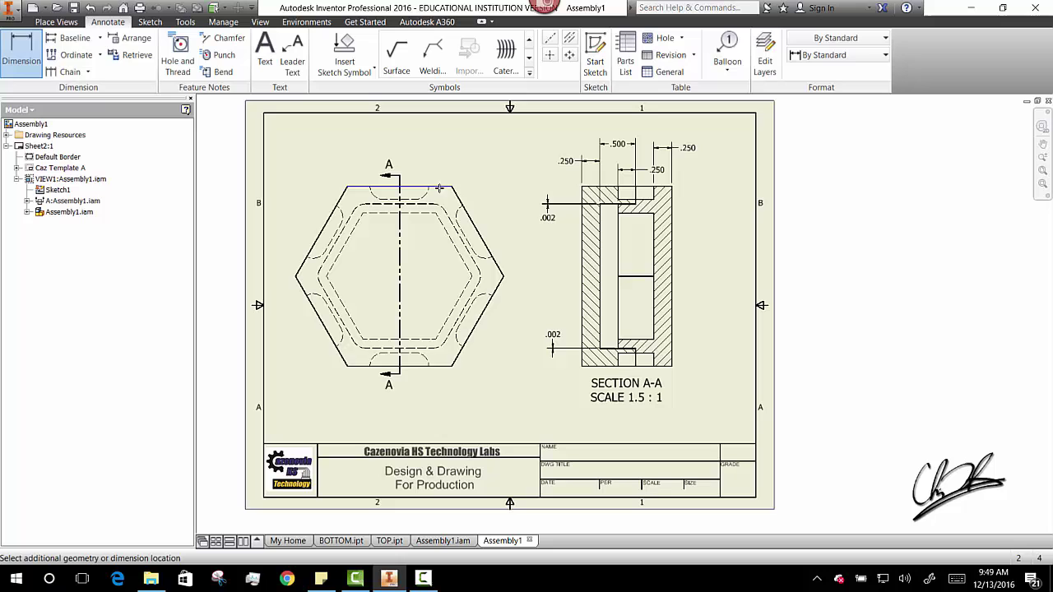
click(430, 367)
click(516, 347)
click(472, 195)
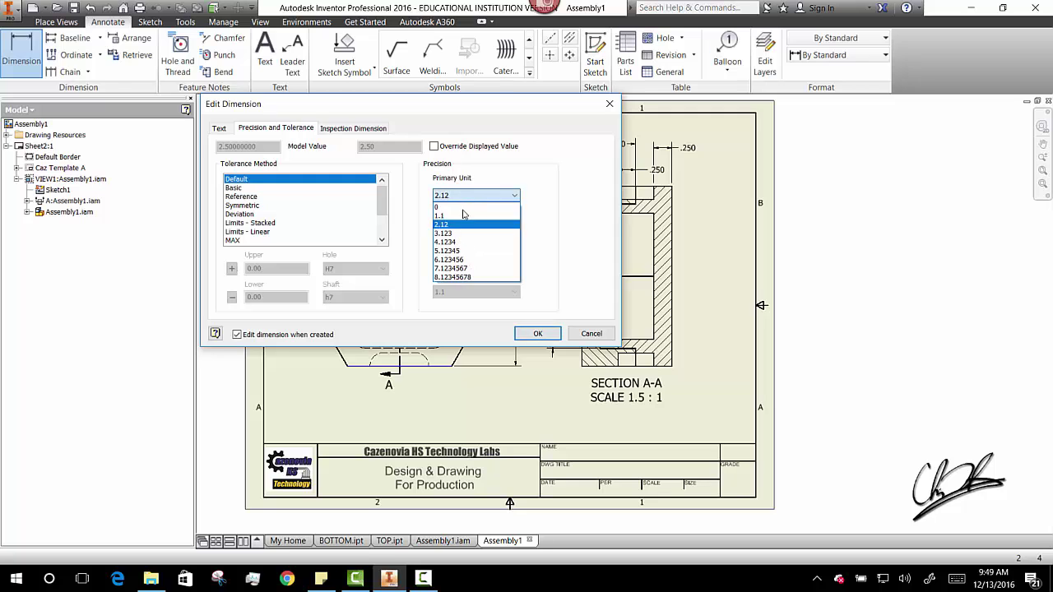
click(444, 233)
click(537, 333)
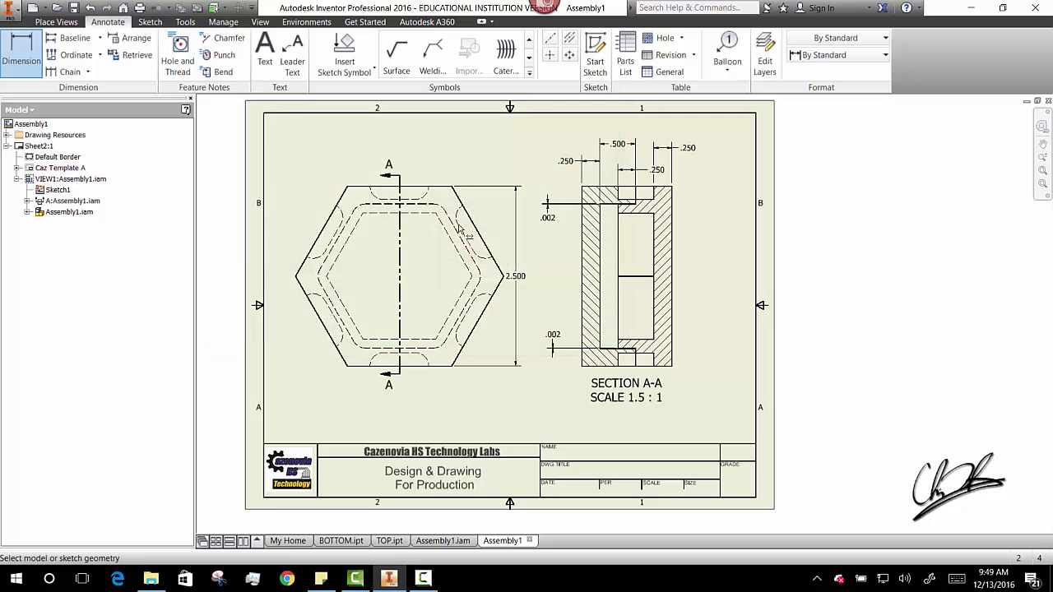
Dimension the hexagon's width between left and right sides as 2.887, three decimals
click(318, 238)
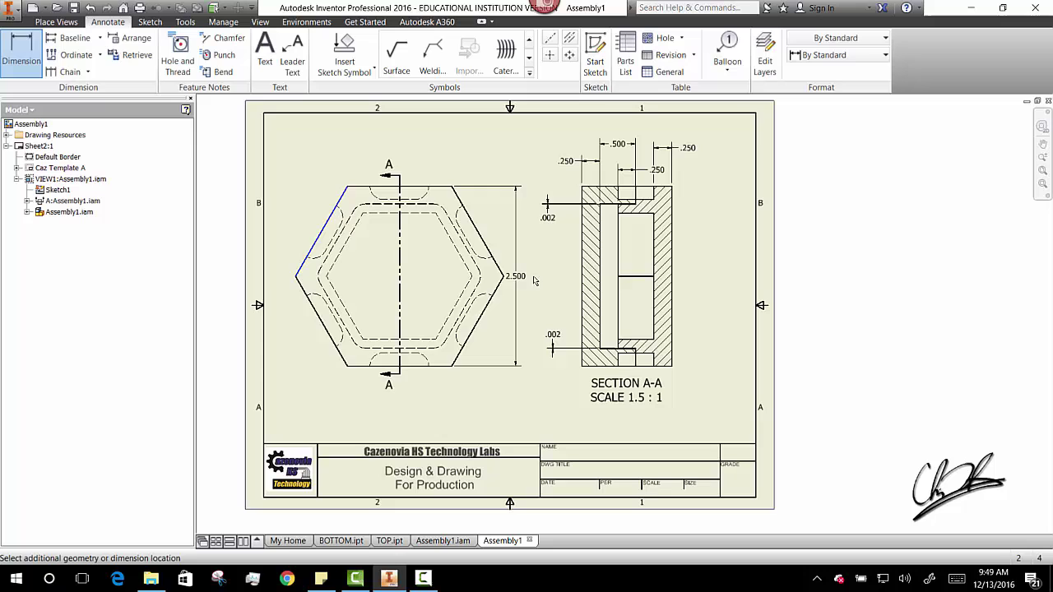
click(499, 286)
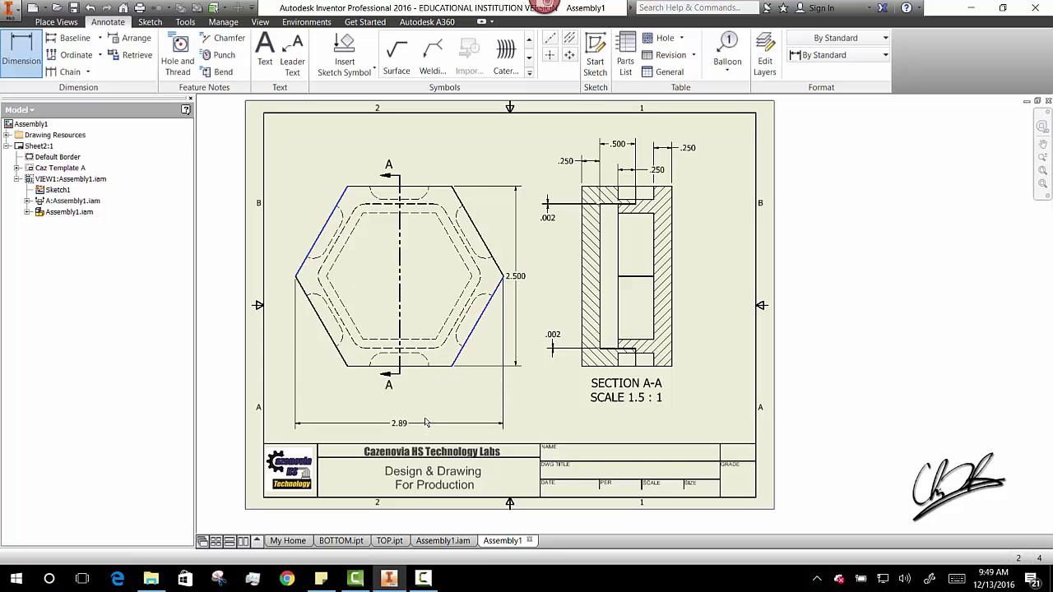
click(425, 409)
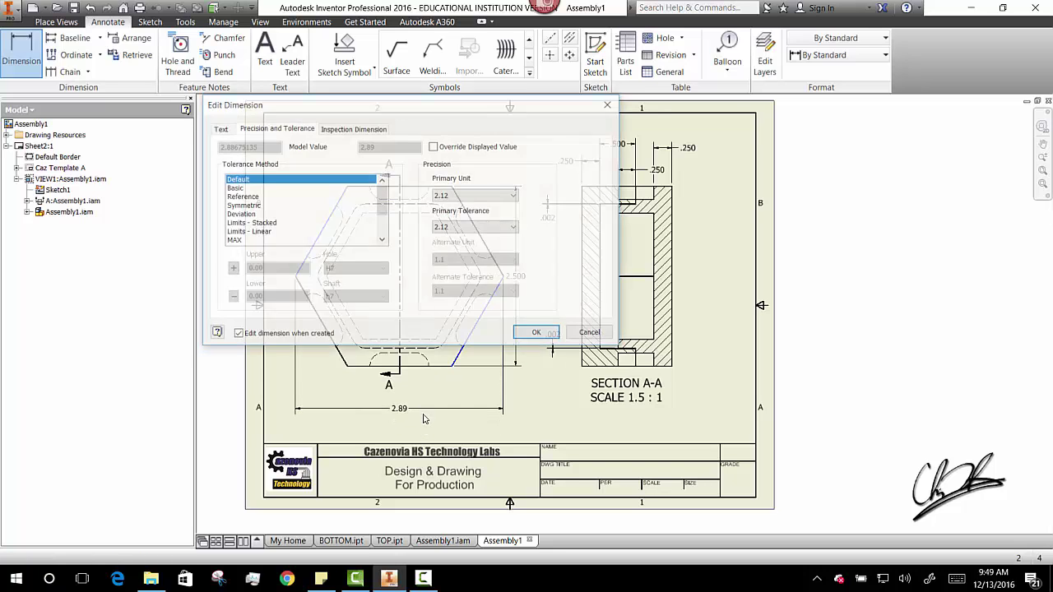
click(476, 195)
click(457, 235)
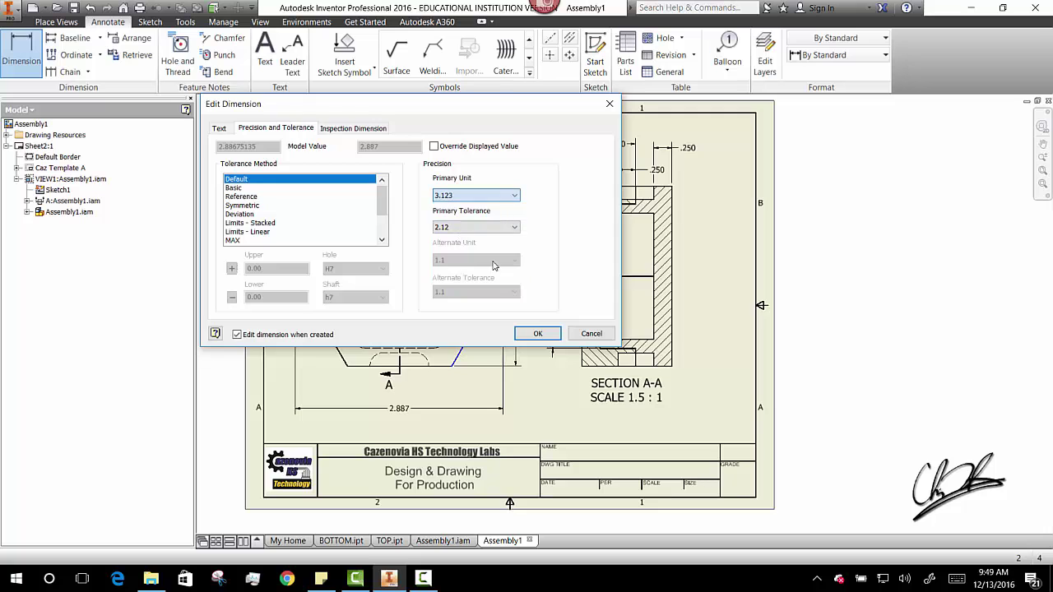
click(538, 334)
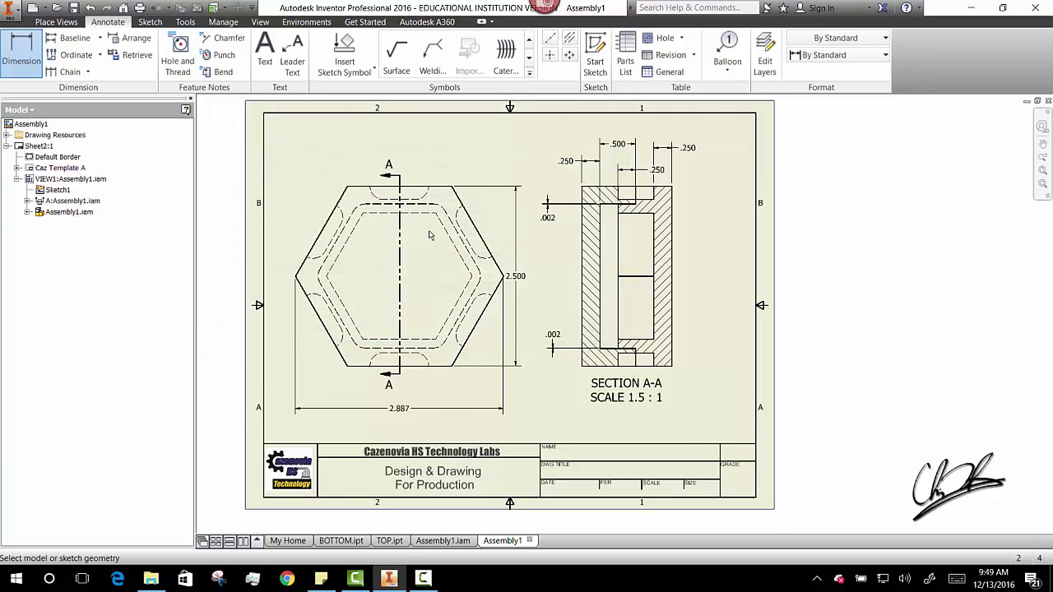
Dimension the lip between the two dashed hidden lines near the top as .127
scroll(429, 235, up, 2)
scroll(427, 223, up, 4)
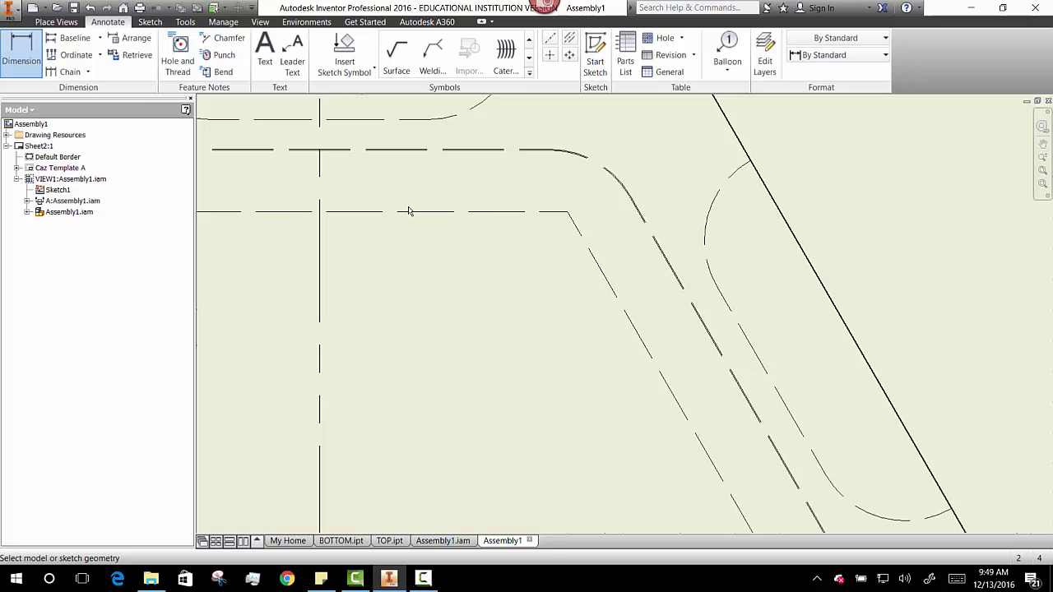
click(33, 58)
click(426, 150)
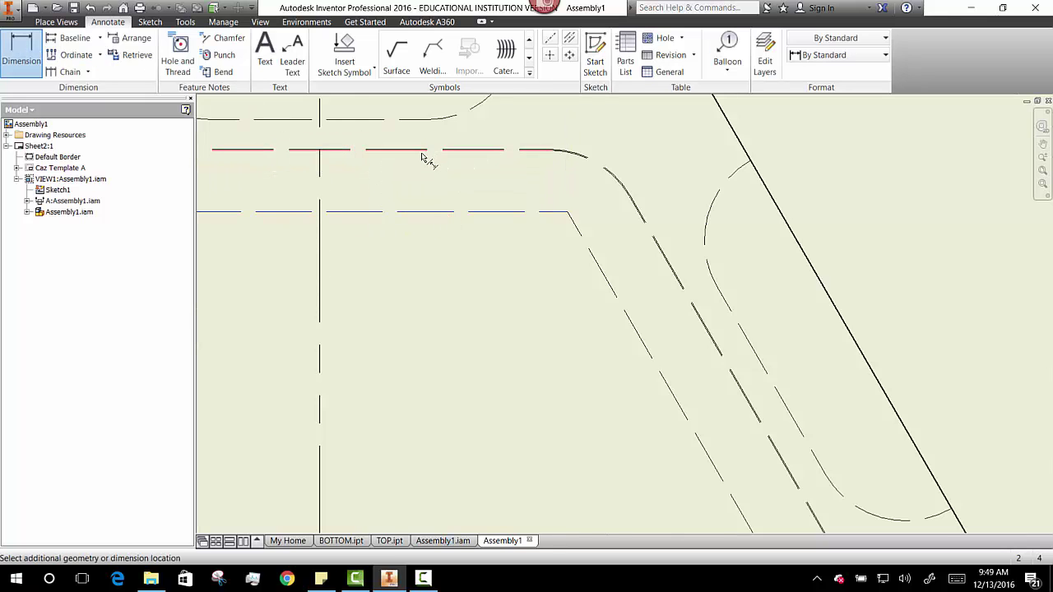
click(510, 212)
scroll(517, 206, down, 4)
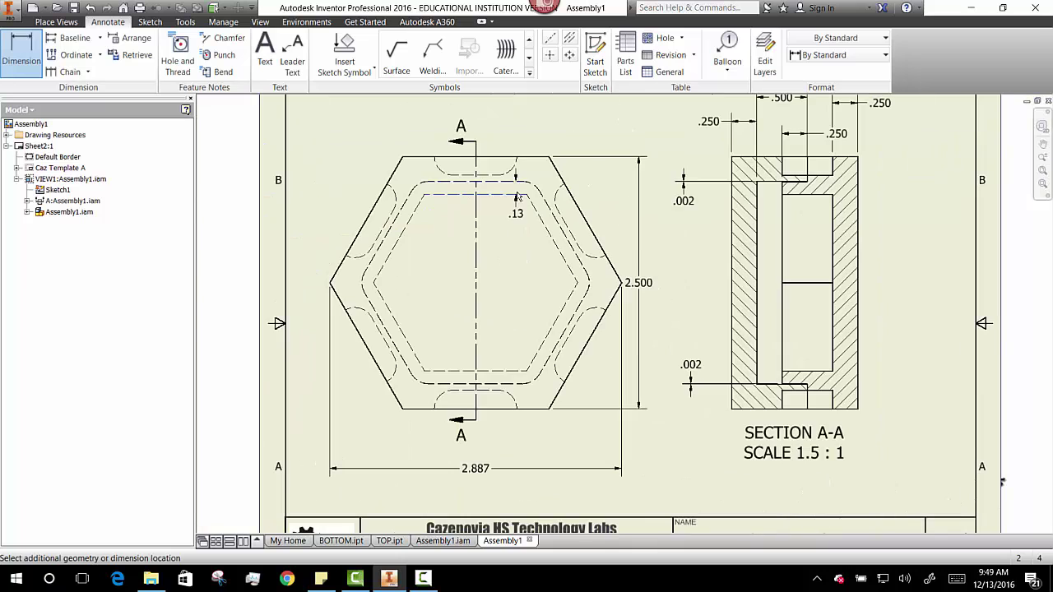
click(617, 187)
click(481, 198)
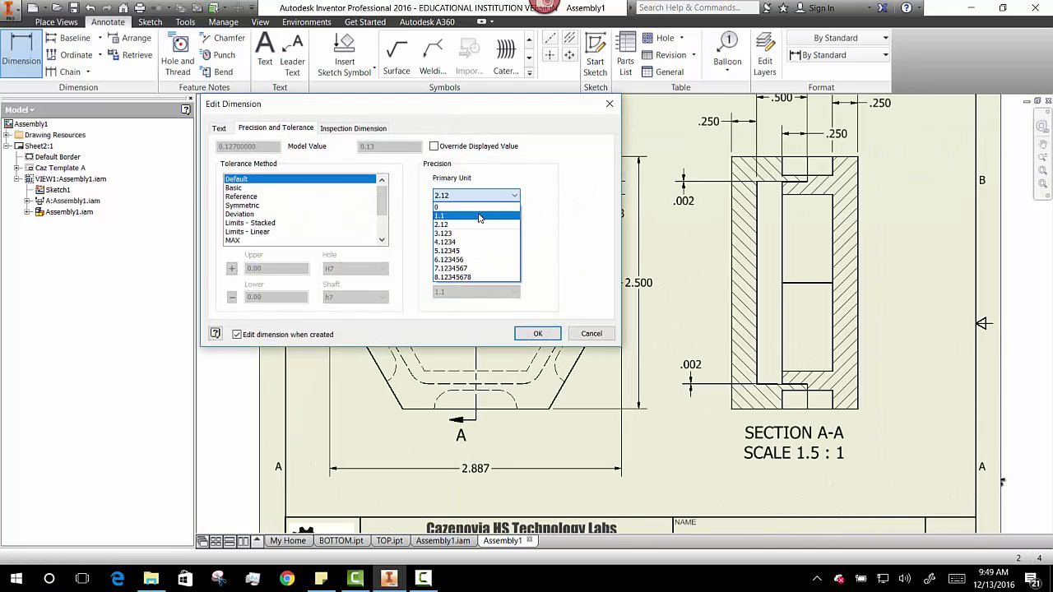
click(478, 240)
click(535, 333)
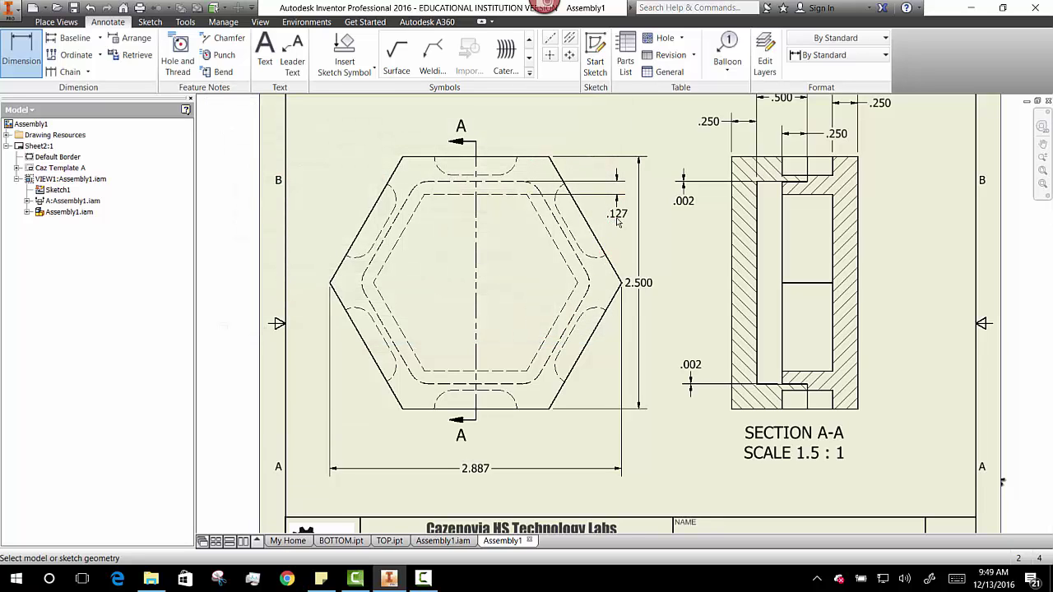
Zoom out to fit the whole drawing sheet in view
scroll(594, 300, up, 2)
key(Home)
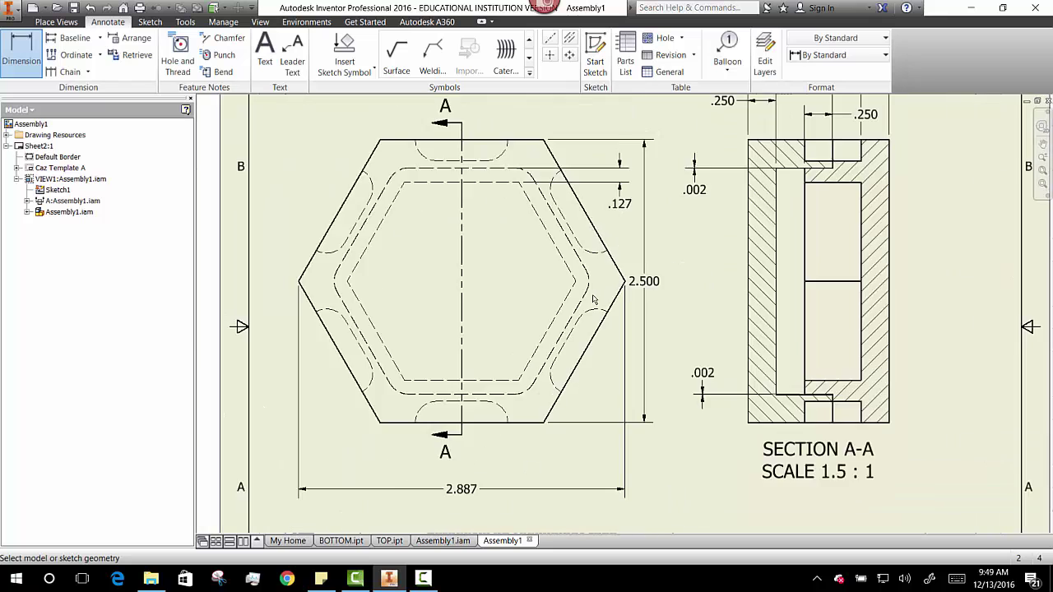
scroll(593, 300, up, 2)
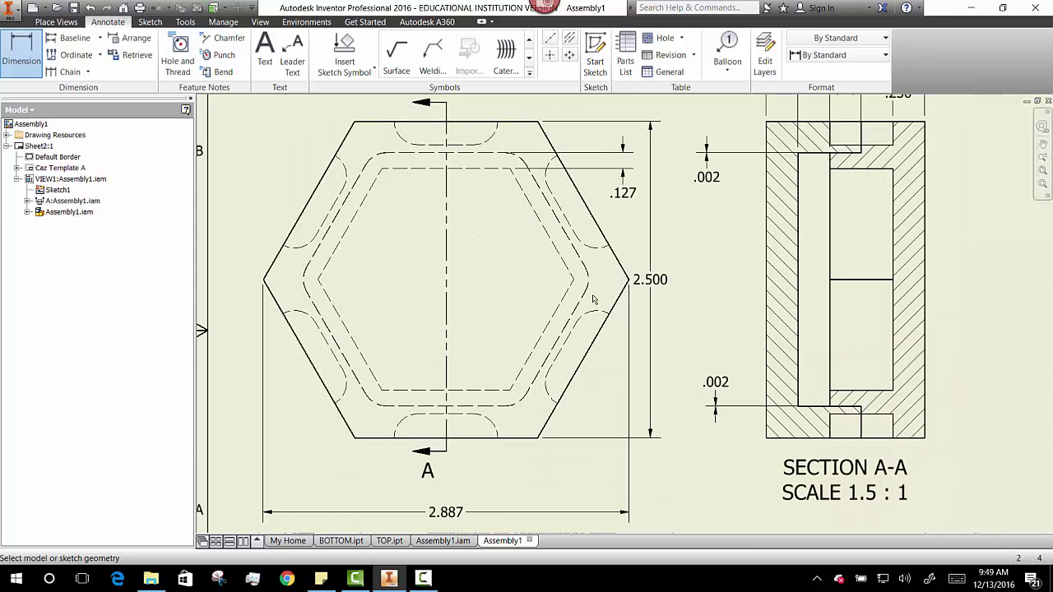
scroll(594, 300, down, 2)
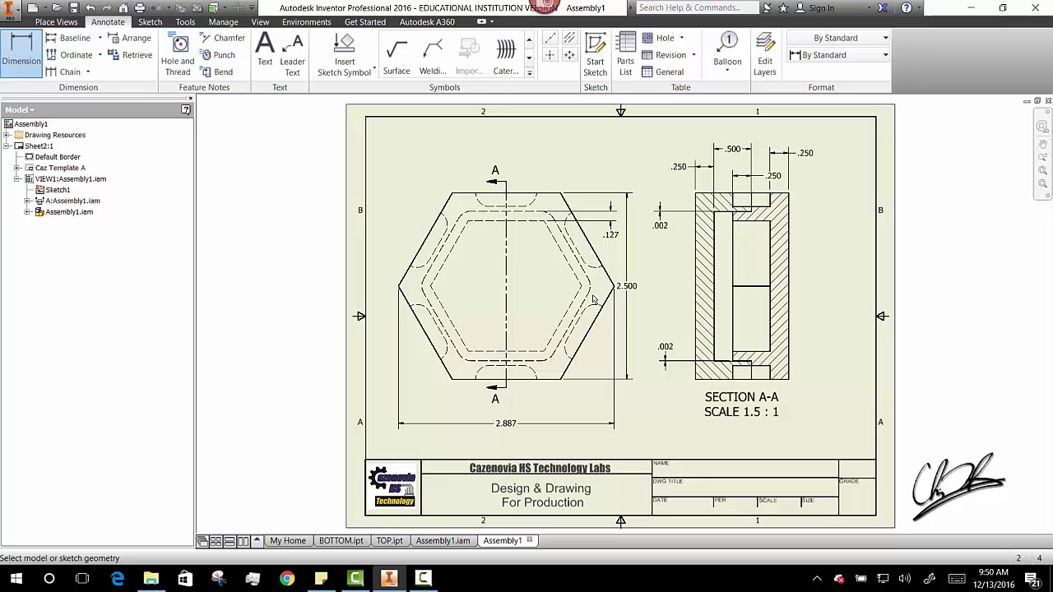